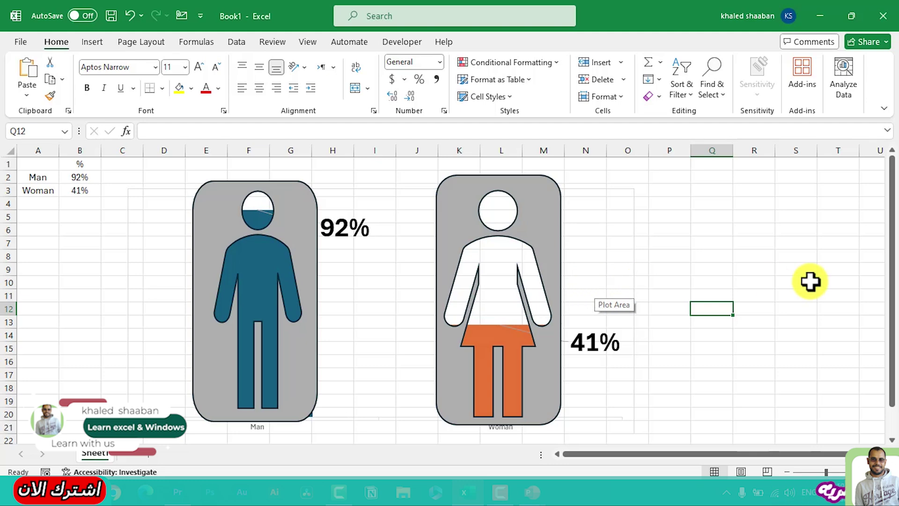
# Recalculate the sheet twice with F9 so the man and woman pictograms refill to 53% and 60%
pyautogui.click(395, 423)
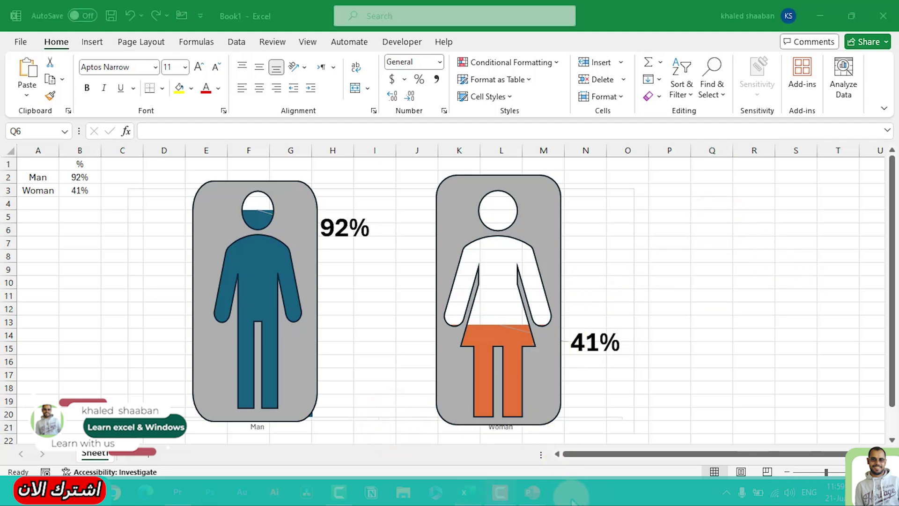
pyautogui.click(687, 243)
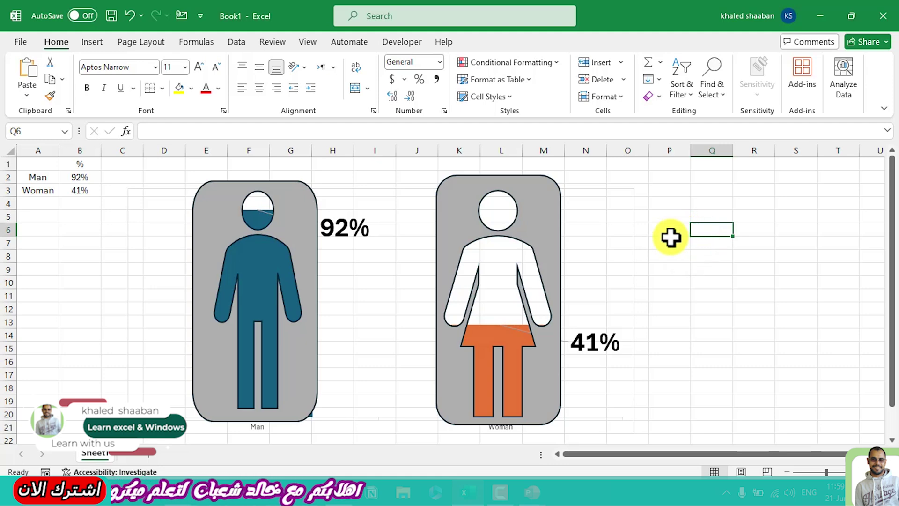
pyautogui.click(671, 238)
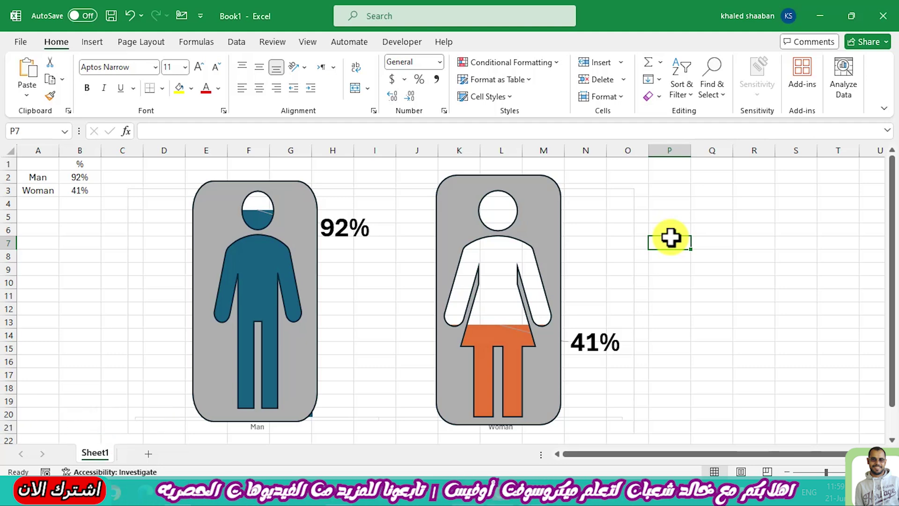
pyautogui.press('F9')
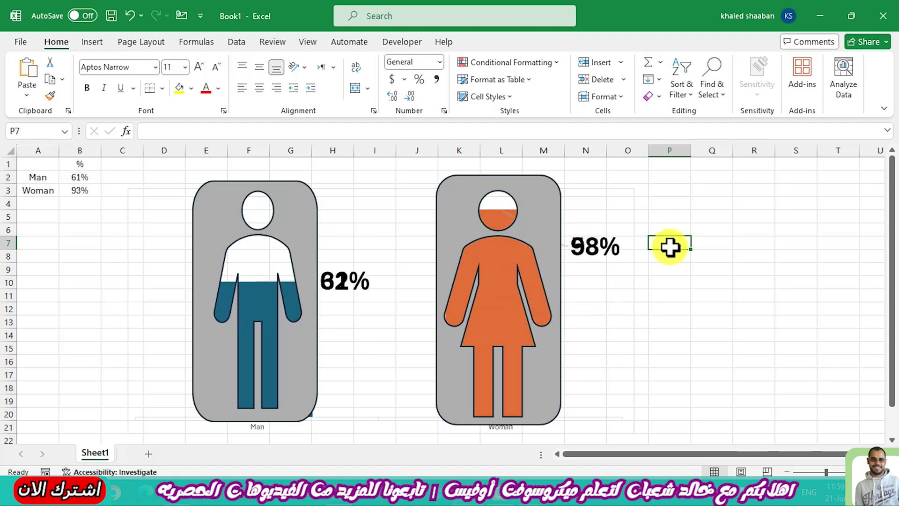
pyautogui.press('F9')
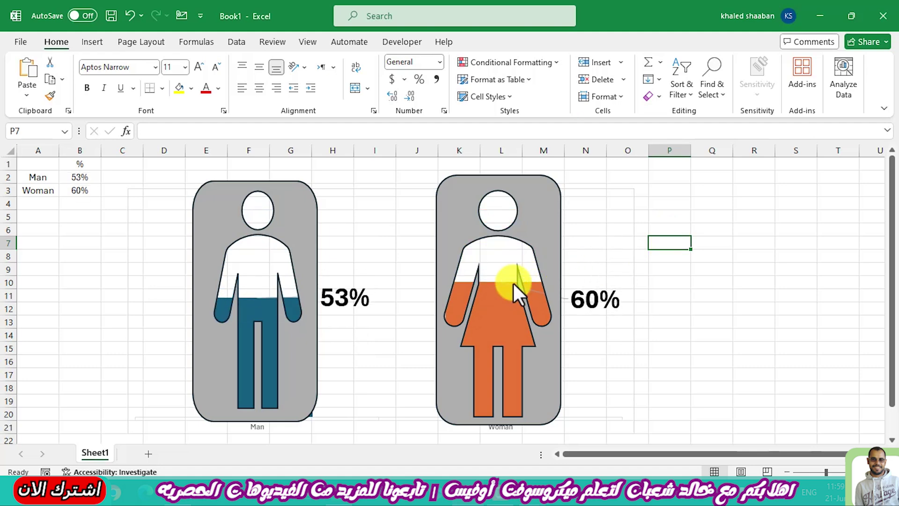
pyautogui.moveTo(539, 325)
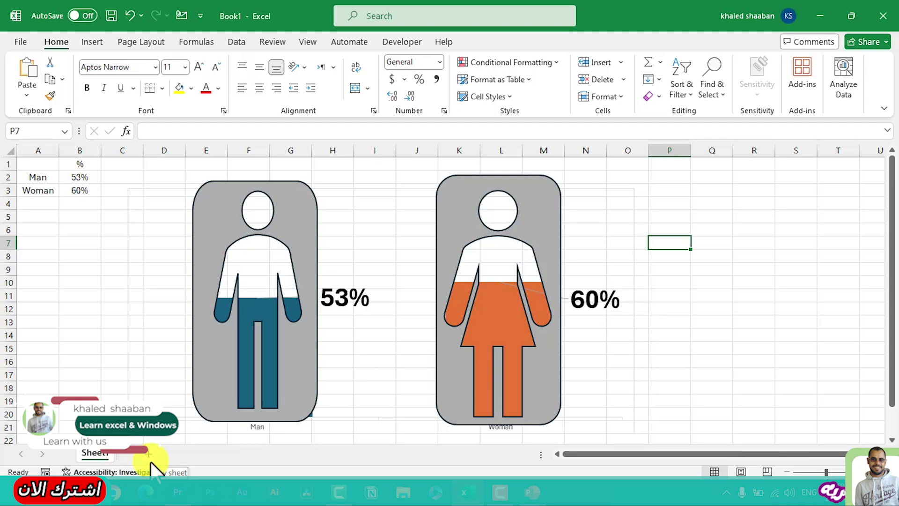
# Add a new sheet with Man and Woman in A2:A3 and a % heading in B1
pyautogui.click(151, 461)
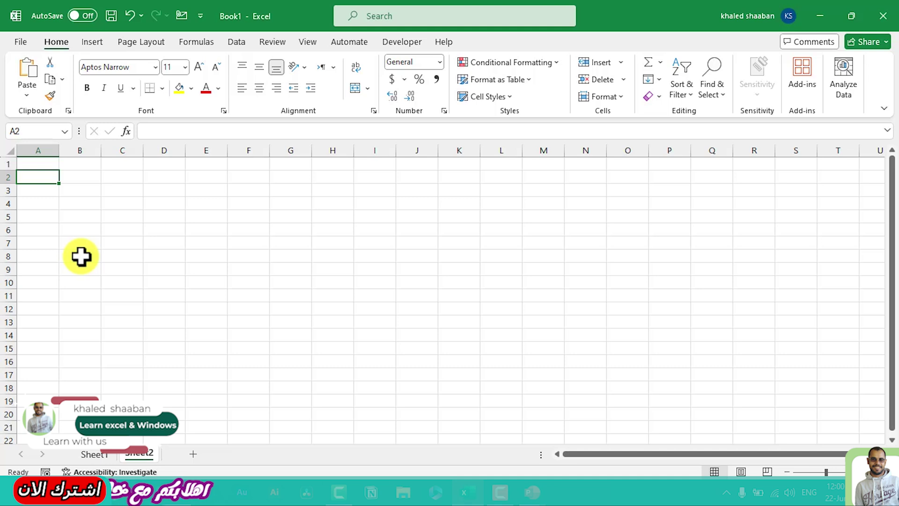
pyautogui.write('Man')
pyautogui.press('Return')
pyautogui.write('Woman')
pyautogui.press('Up')
pyautogui.press('Up')
pyautogui.press('Right')
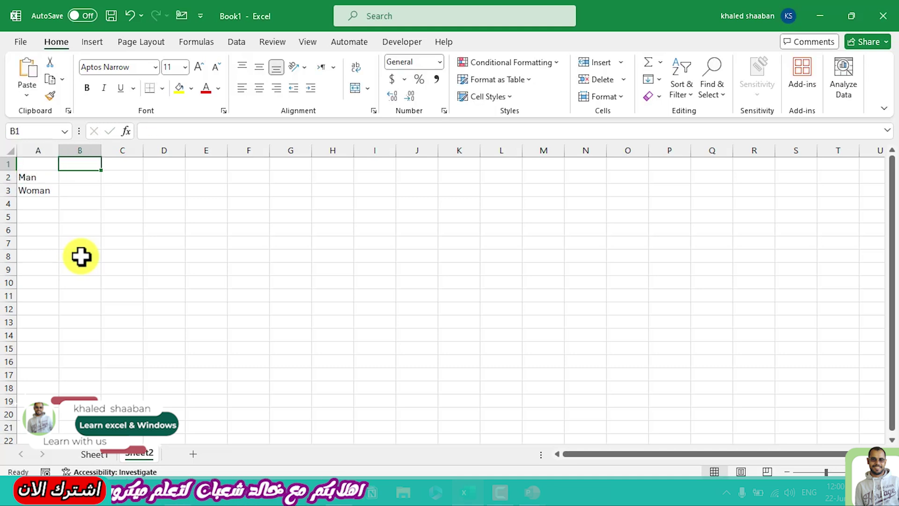
pyautogui.write('%')
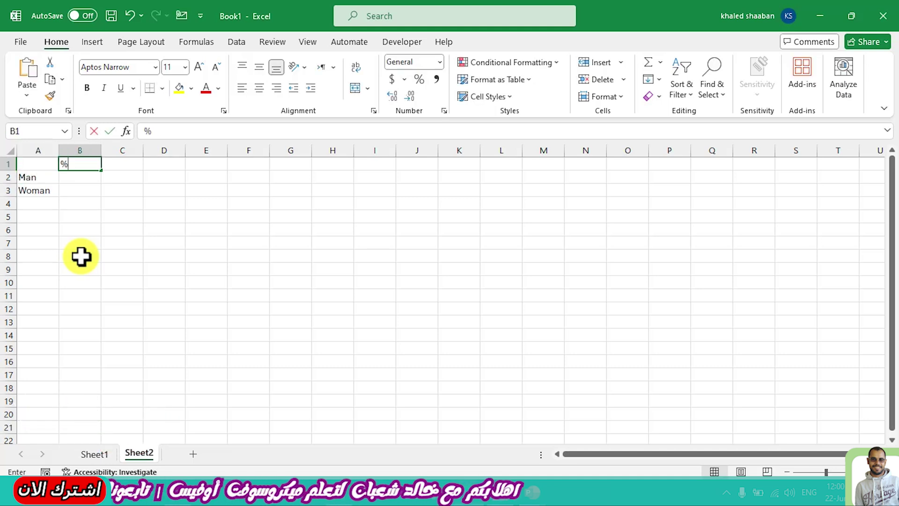
pyautogui.press('Return')
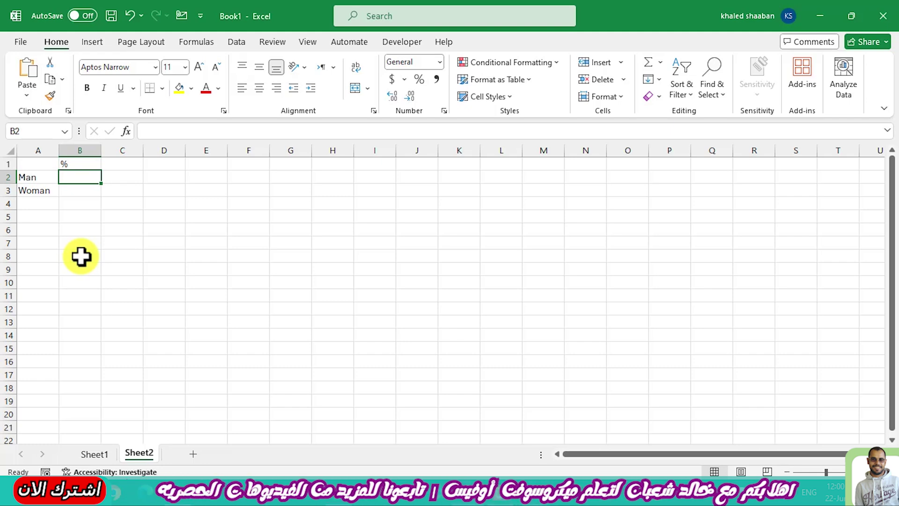
# Enter =RANDBETWEEN(25,100)/100 in B2, format it as a percentage and fill down to B3
pyautogui.write('=ra')
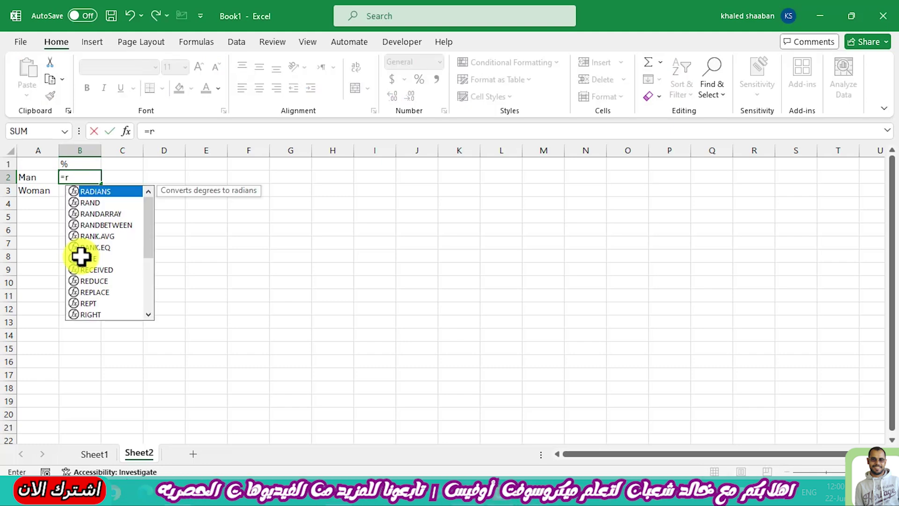
pyautogui.write('ndb')
pyautogui.press('Tab')
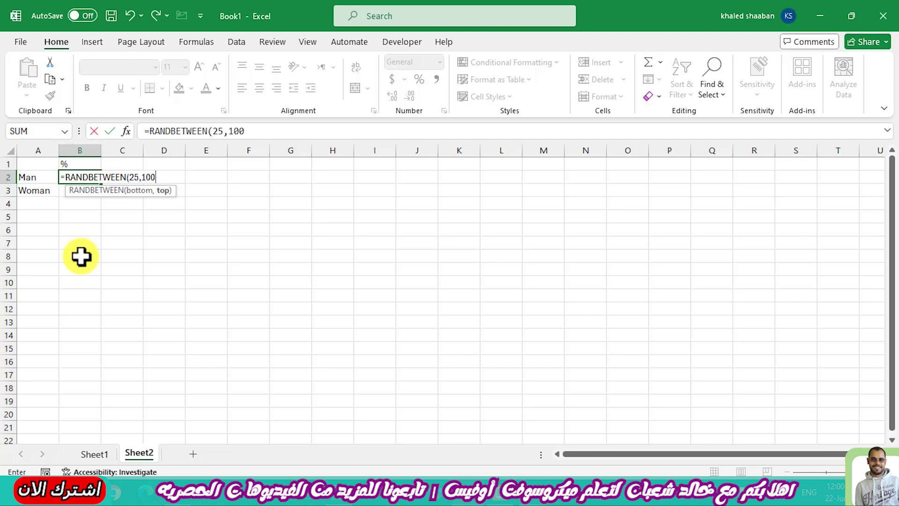
pyautogui.write(')/100)')
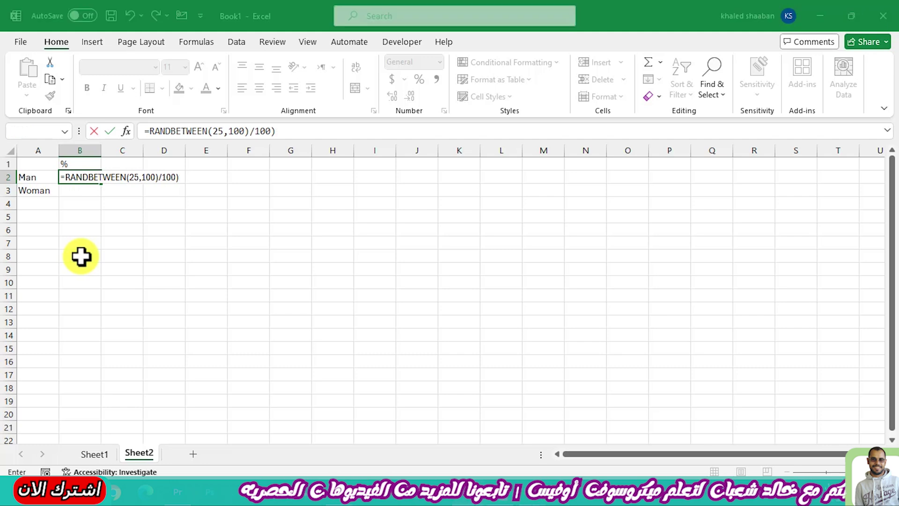
pyautogui.press('Return')
pyautogui.press('Return')
pyautogui.press('Up')
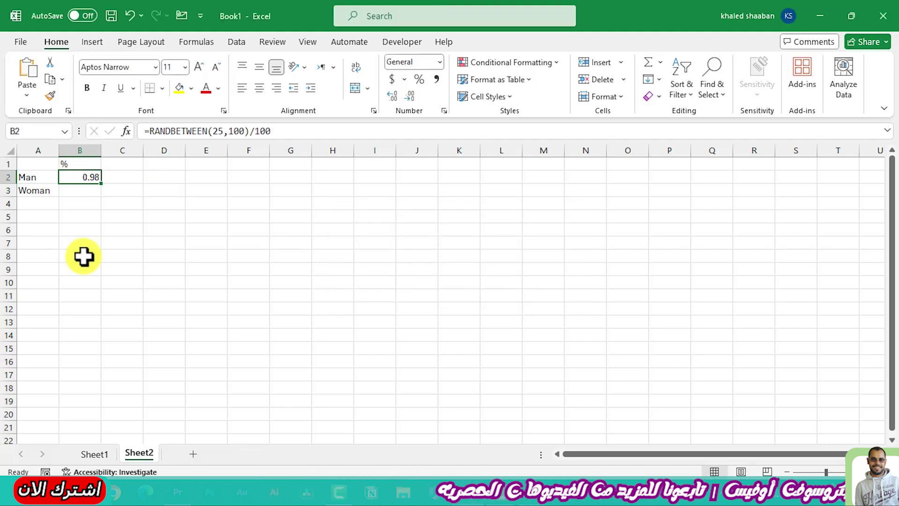
pyautogui.click(418, 85)
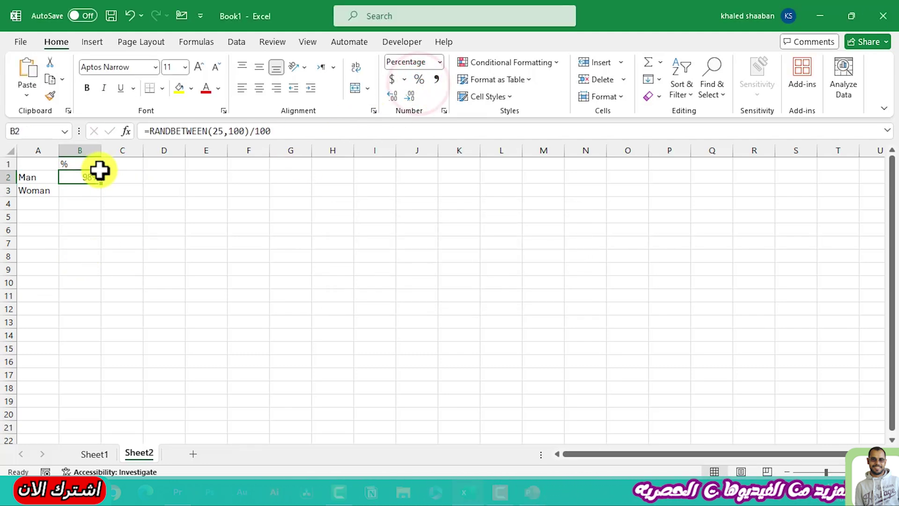
pyautogui.doubleClick(101, 183)
pyautogui.click(154, 240)
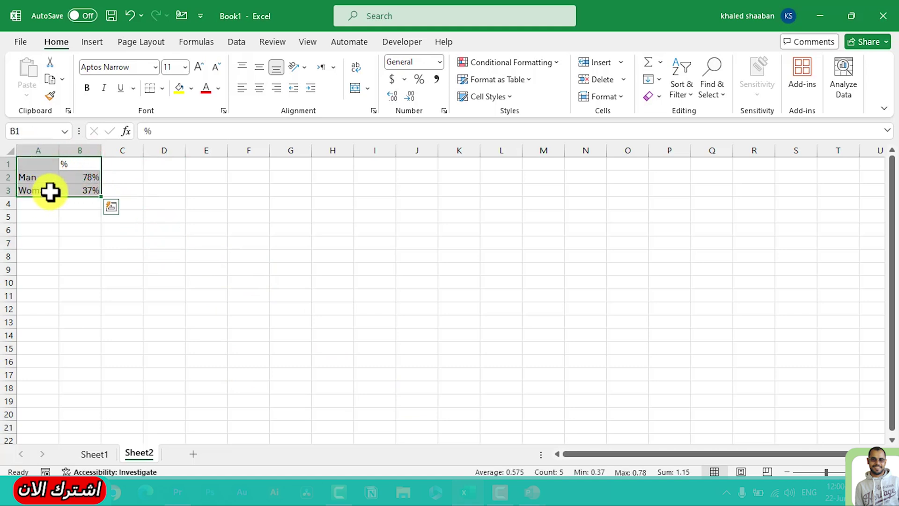
# Insert a clustered column chart of the Man and Woman percentages
pyautogui.click(88, 47)
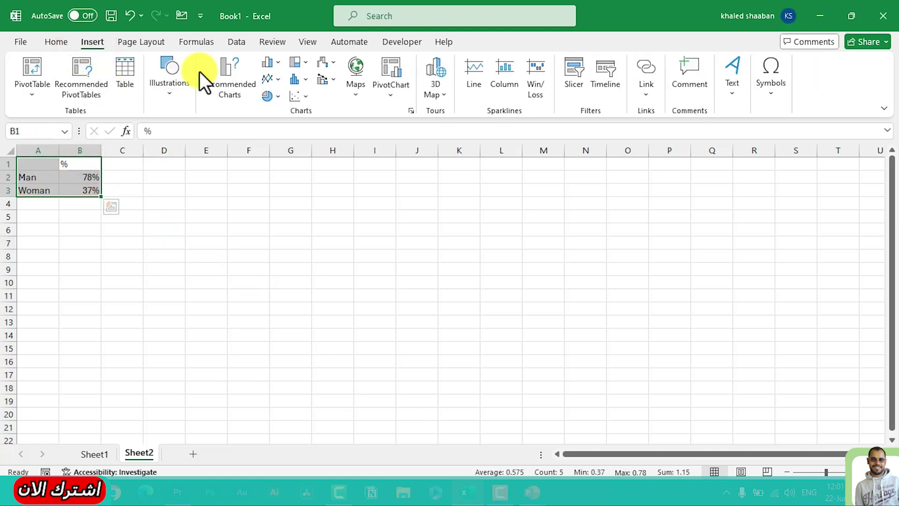
pyautogui.click(271, 61)
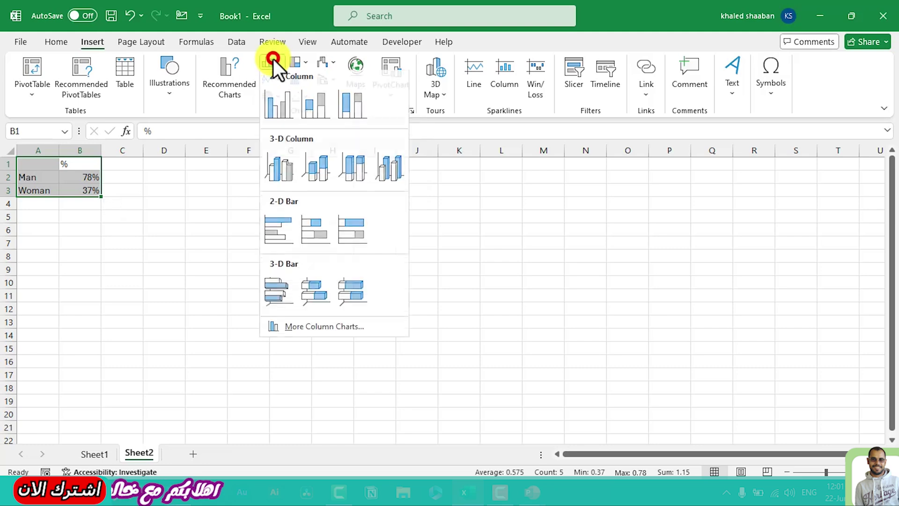
pyautogui.click(277, 101)
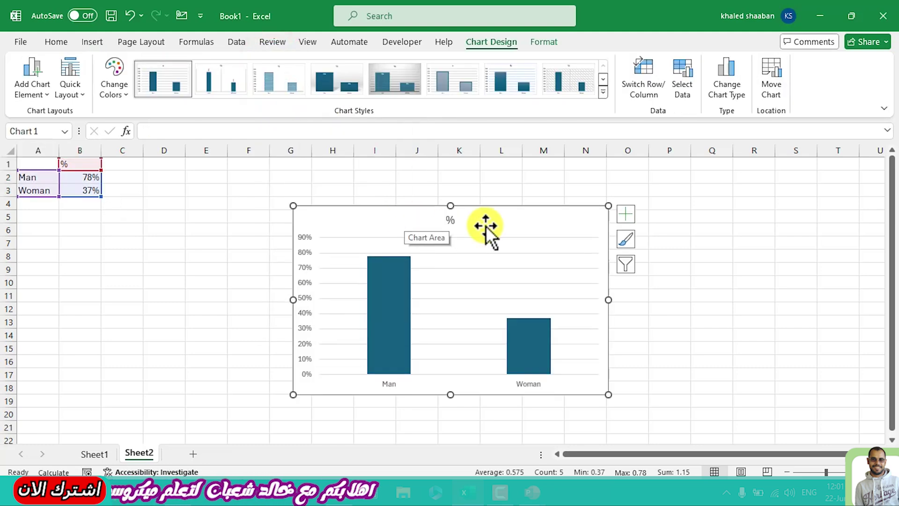
# Set the vertical axis maximum bound to 1 so the scale runs from 0% to 100%
pyautogui.doubleClick(302, 255)
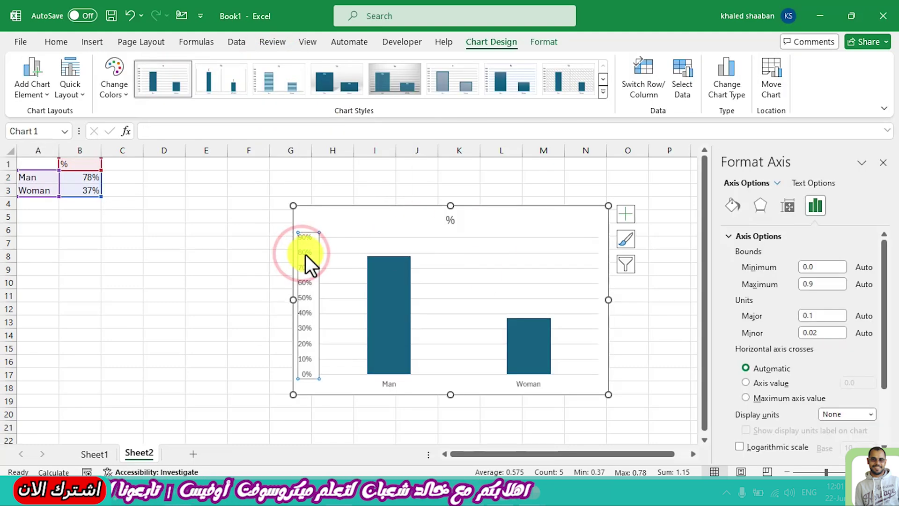
pyautogui.doubleClick(817, 284)
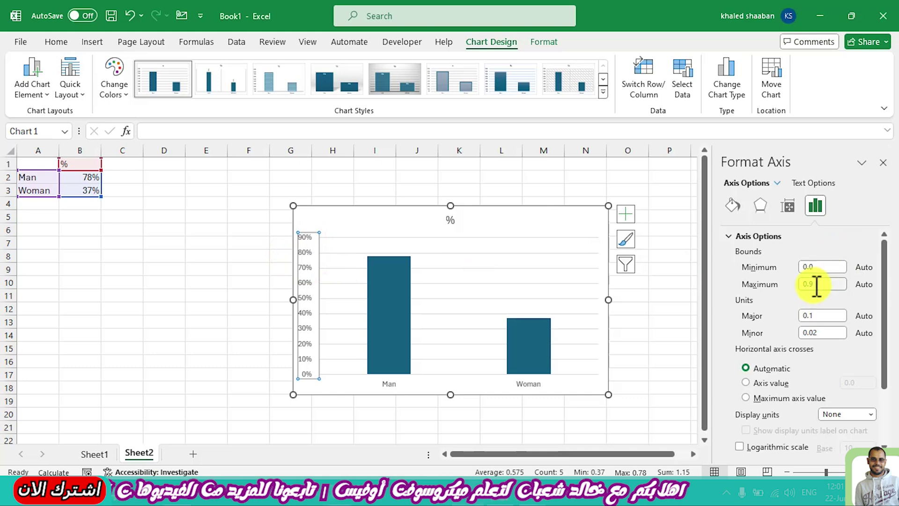
pyautogui.write('1')
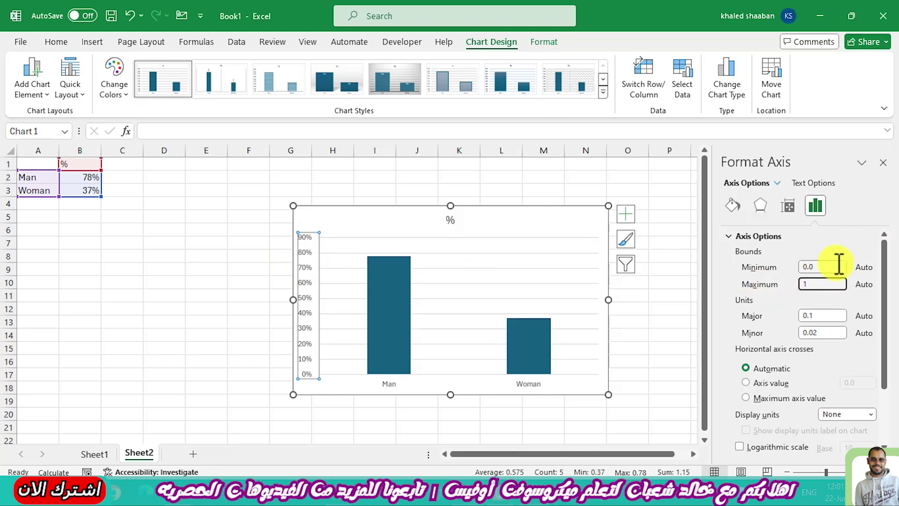
pyautogui.press('Return')
pyautogui.click(201, 295)
pyautogui.click(303, 274)
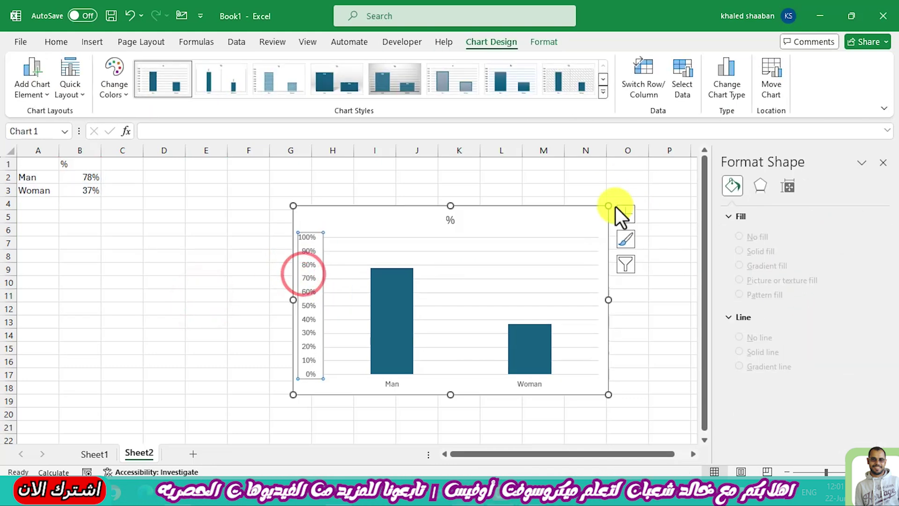
pyautogui.click(626, 213)
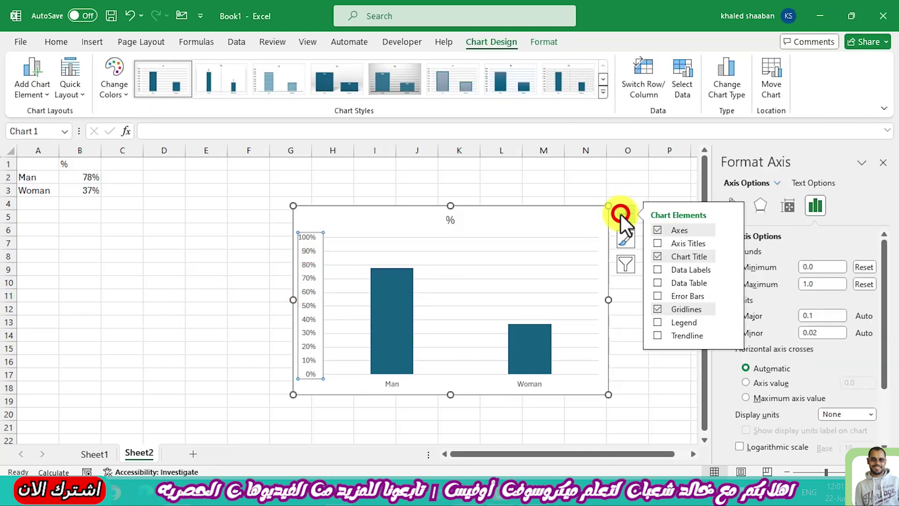
# Remove the chart axes, gridlines and % title
pyautogui.click(658, 230)
pyautogui.click(658, 308)
pyautogui.click(658, 269)
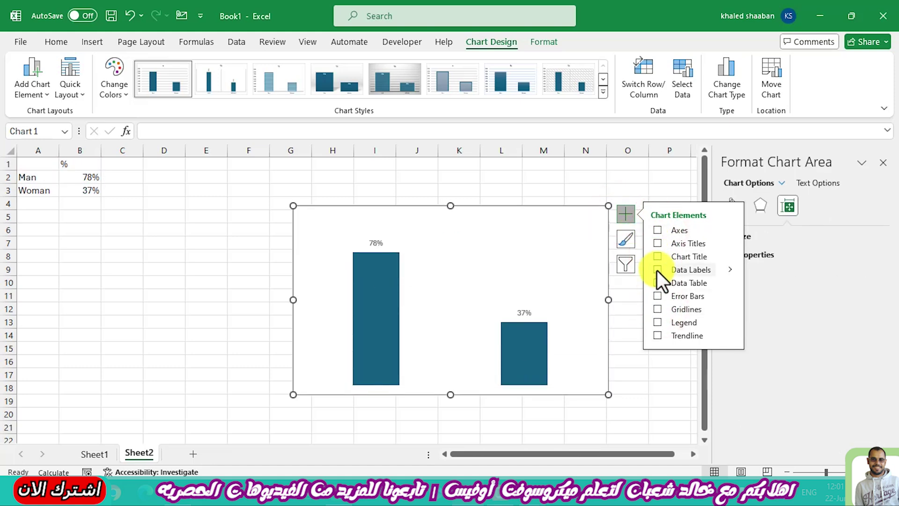
# Add value data labels positioned at the inside end of each bar
pyautogui.click(658, 270)
pyautogui.click(729, 270)
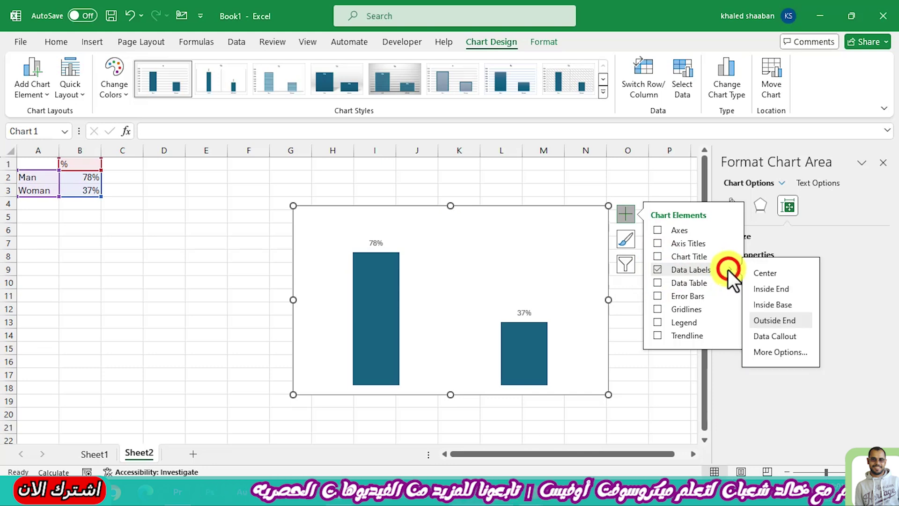
pyautogui.click(765, 354)
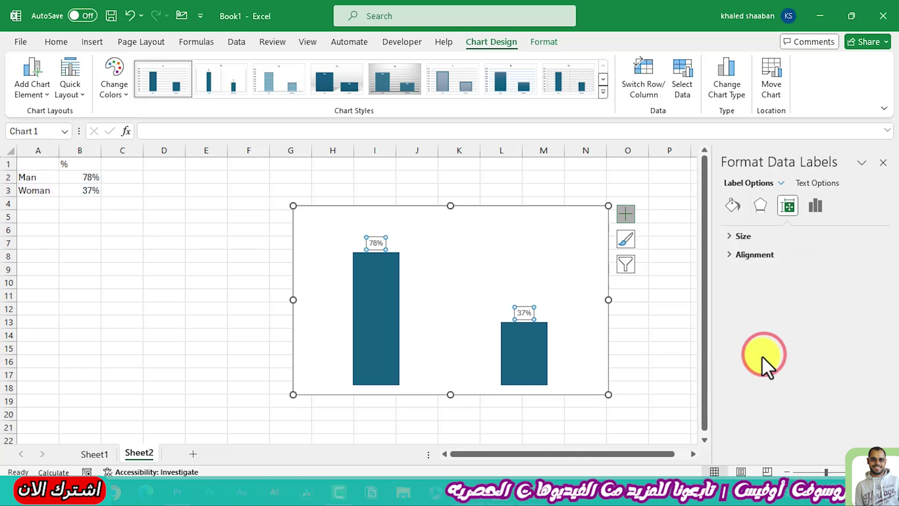
pyautogui.click(816, 206)
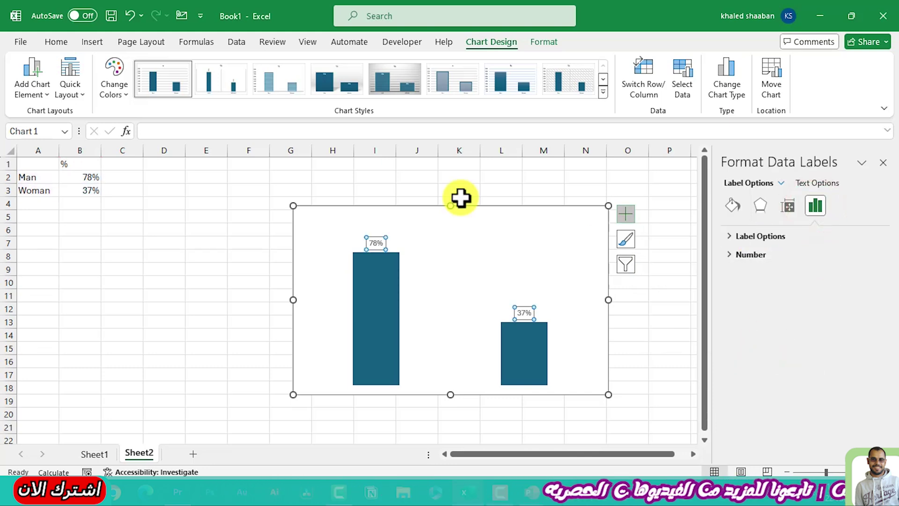
pyautogui.click(729, 254)
pyautogui.click(738, 238)
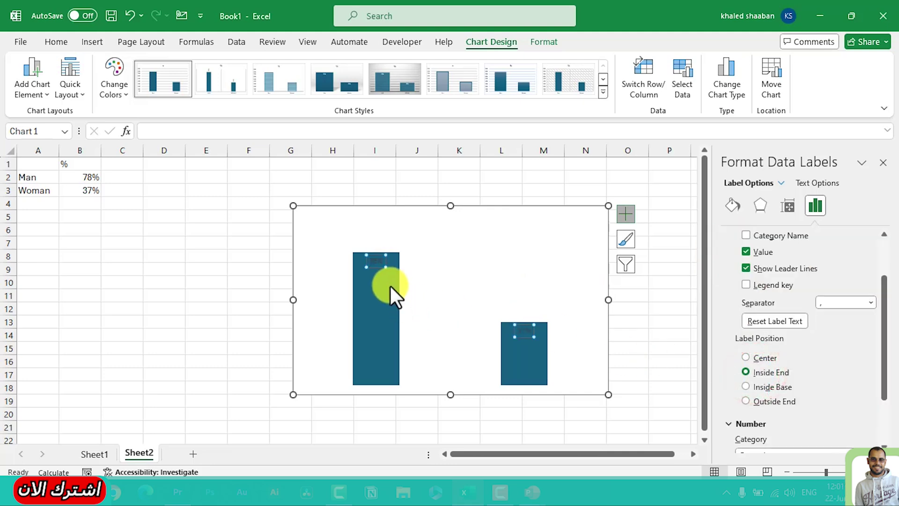
# Make the 78% and 37% data labels bold at font size 20
pyautogui.click(56, 42)
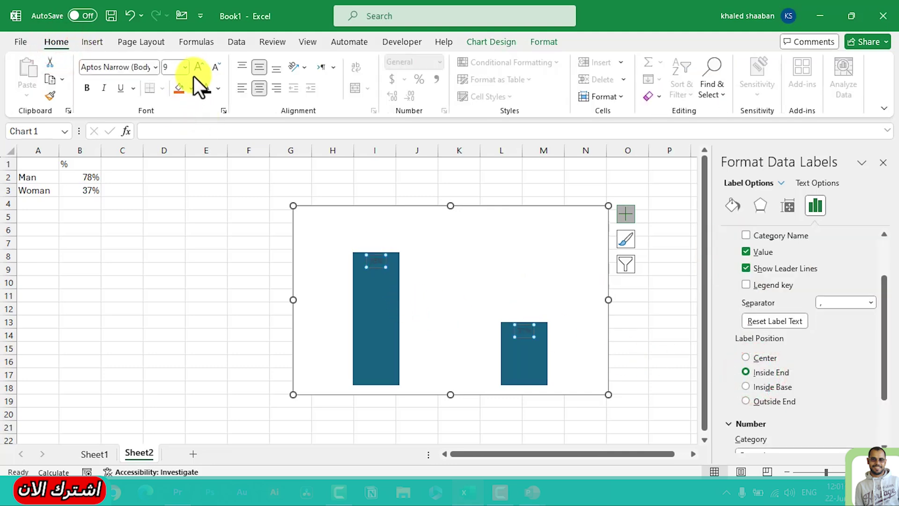
pyautogui.click(89, 88)
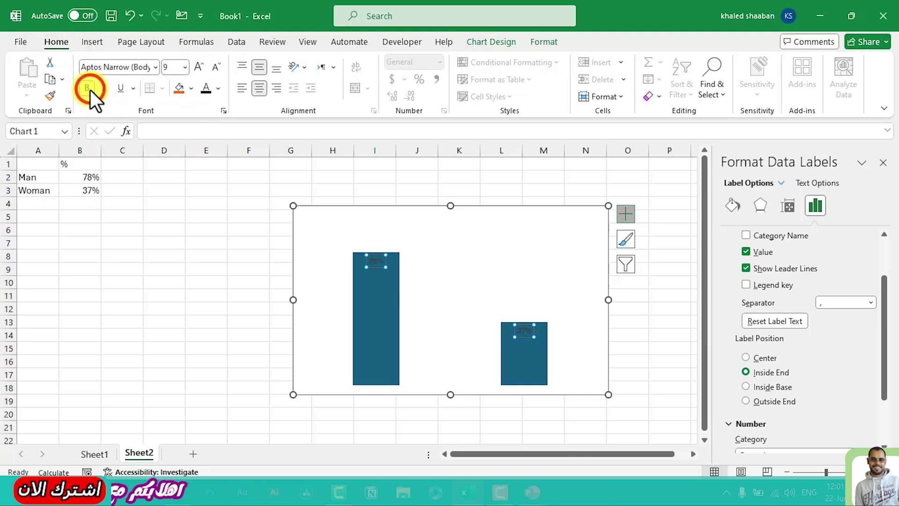
pyautogui.click(199, 66)
pyautogui.click(199, 66)
pyautogui.click(199, 66)
pyautogui.click(200, 67)
pyautogui.click(200, 67)
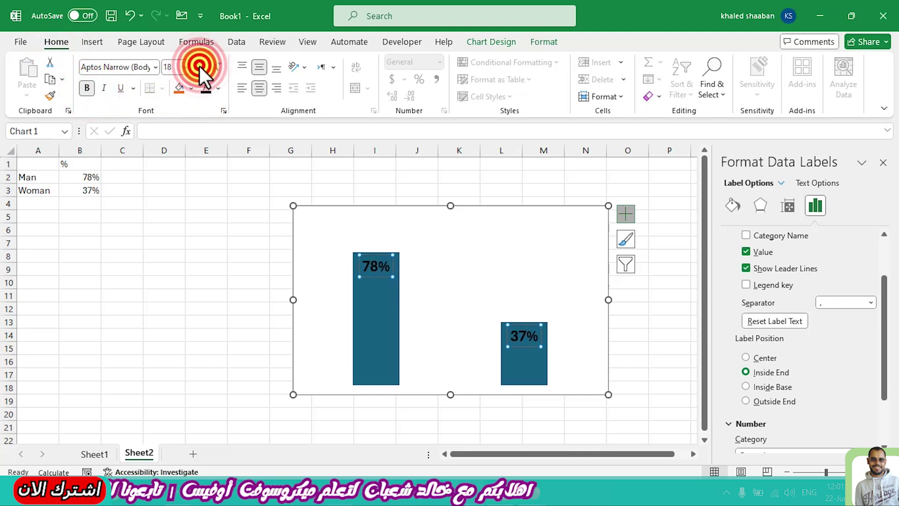
pyautogui.click(199, 67)
pyautogui.click(200, 66)
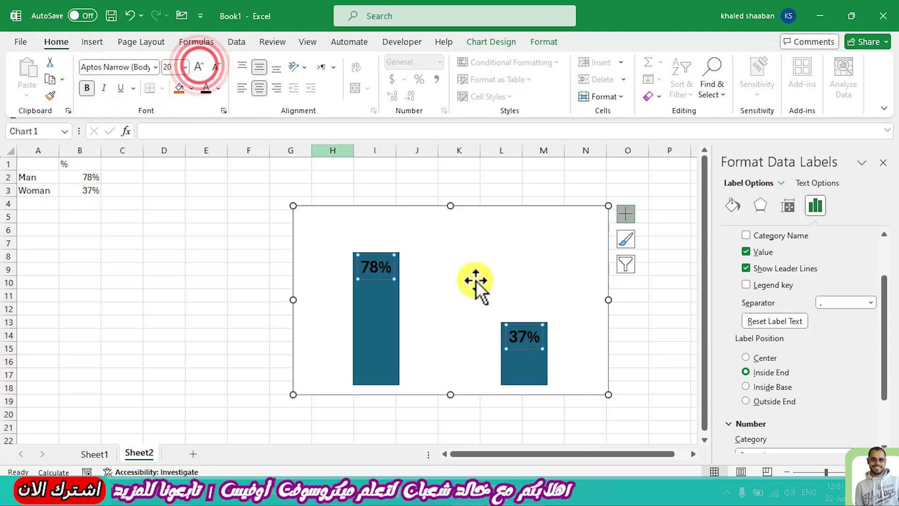
pyautogui.click(518, 363)
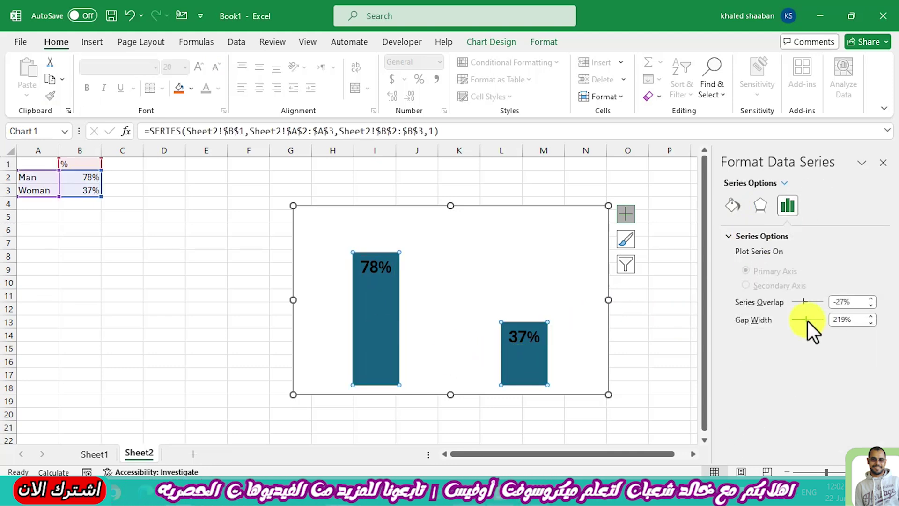
# Set the gap width to 98%, enlarge the plot area and move the chart up-left
pyautogui.moveTo(808, 321); pyautogui.dragTo(799, 322)
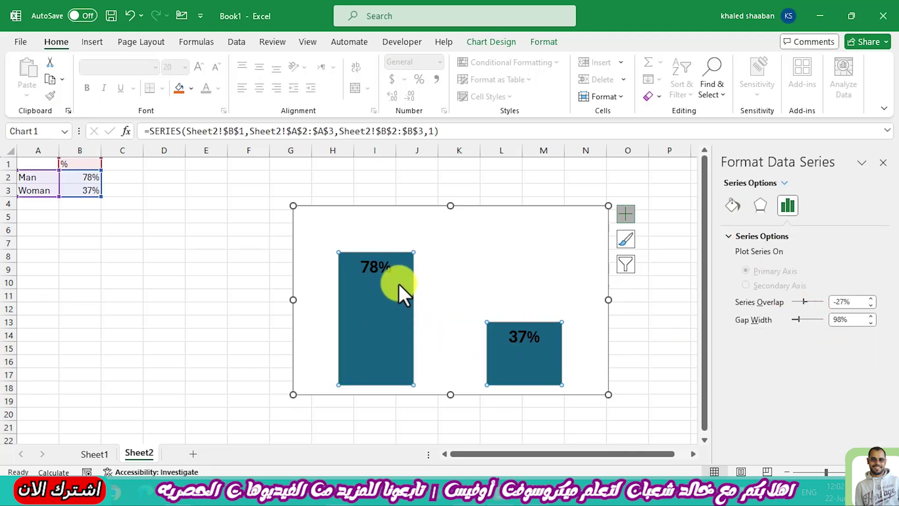
pyautogui.moveTo(519, 249); pyautogui.dragTo(460, 254)
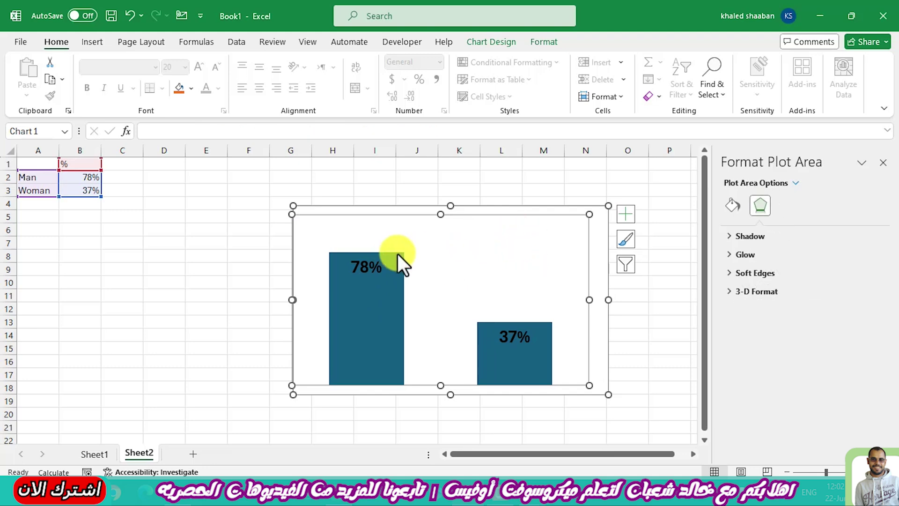
pyautogui.moveTo(400, 209); pyautogui.dragTo(300, 193)
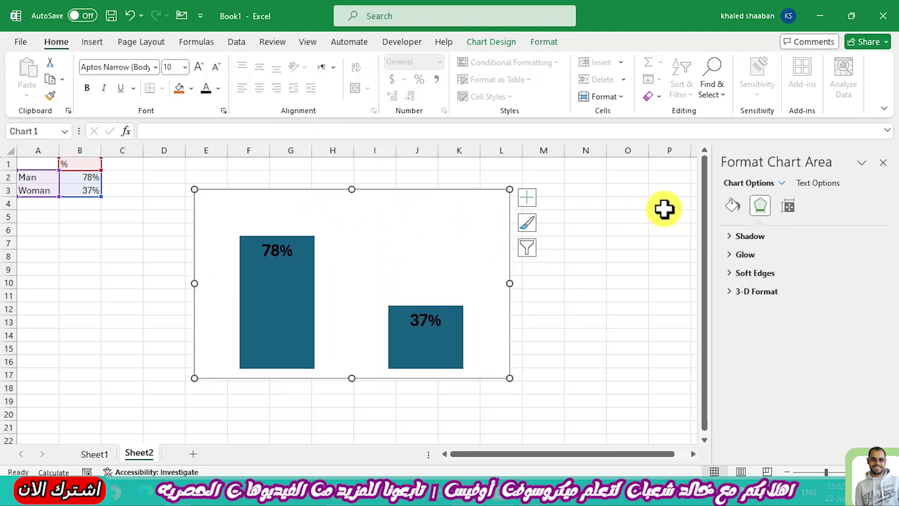
pyautogui.click(734, 207)
# Give the chart area no fill and no border line
pyautogui.click(739, 256)
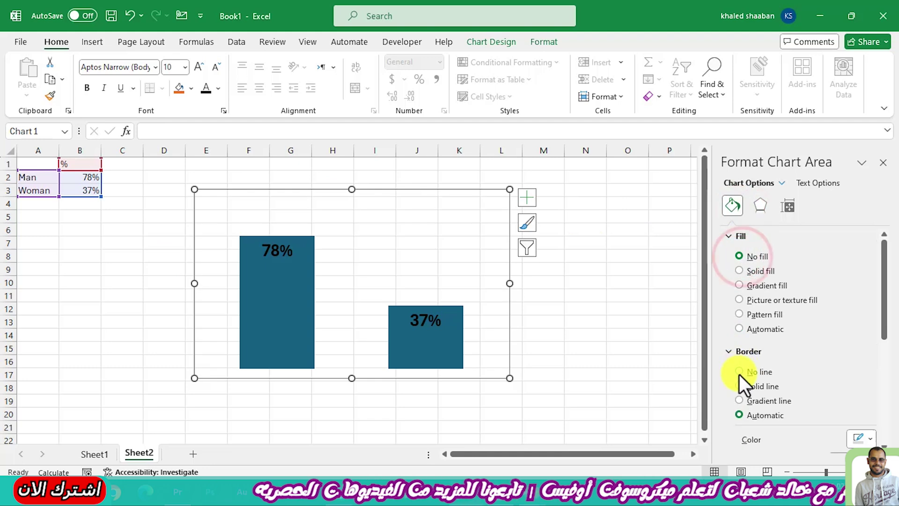
pyautogui.click(739, 372)
pyautogui.click(630, 282)
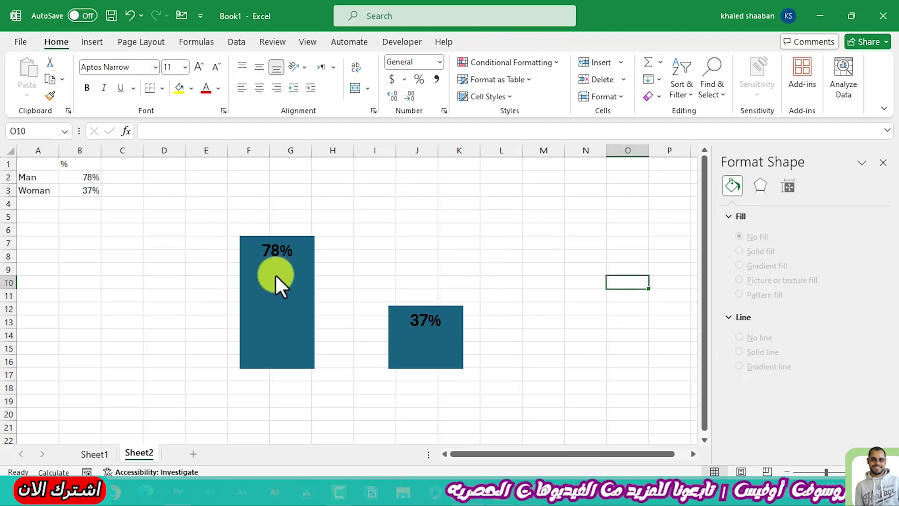
# Fill only the 37% Woman bar with orange
pyautogui.click(399, 341)
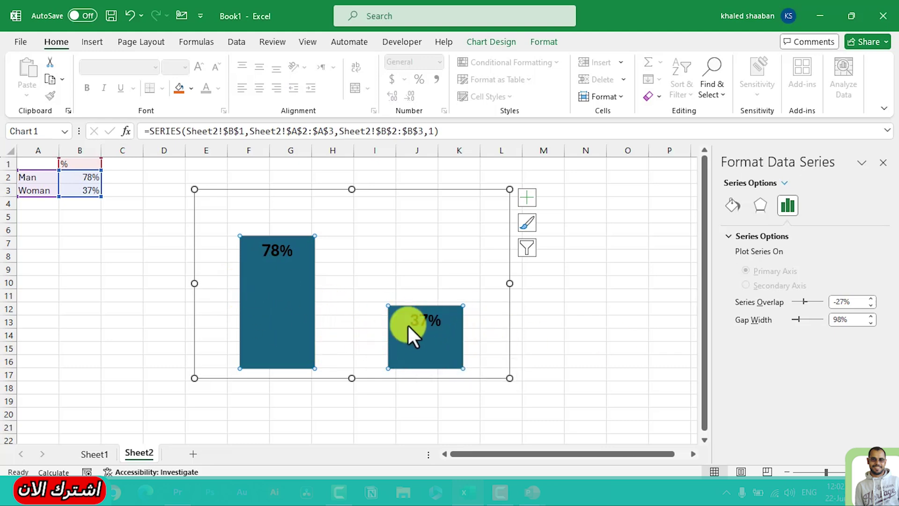
pyautogui.click(420, 345)
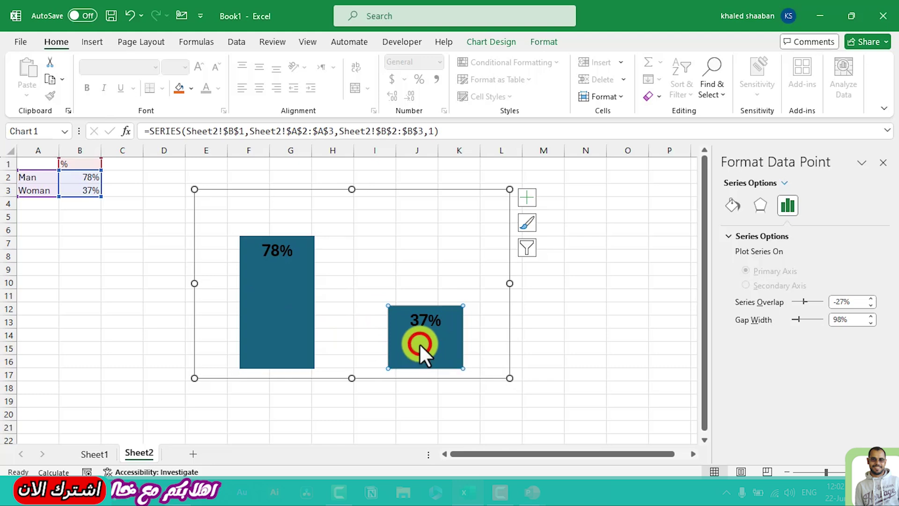
pyautogui.moveTo(422, 341)
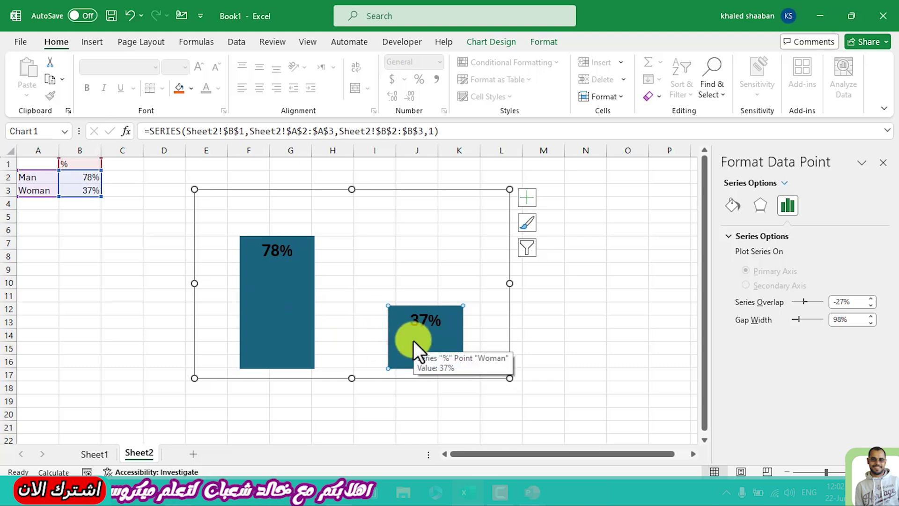
pyautogui.click(537, 45)
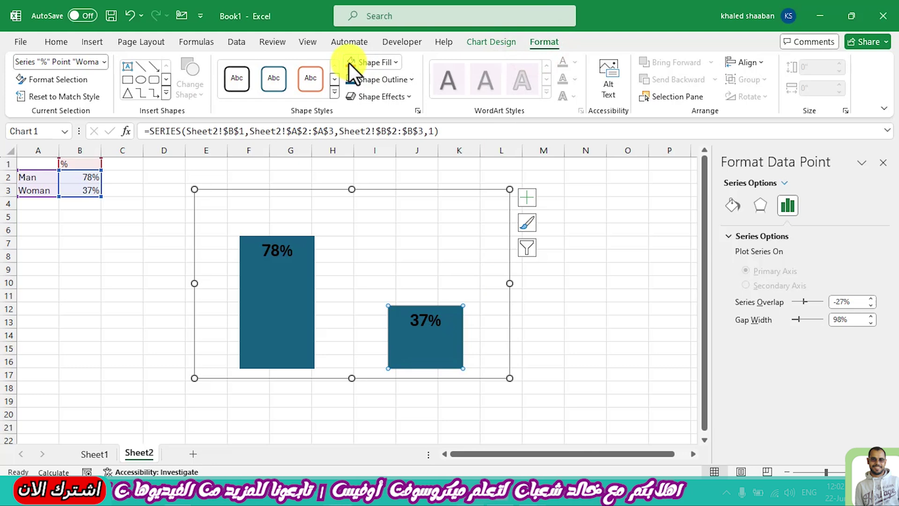
pyautogui.click(350, 64)
pyautogui.click(588, 333)
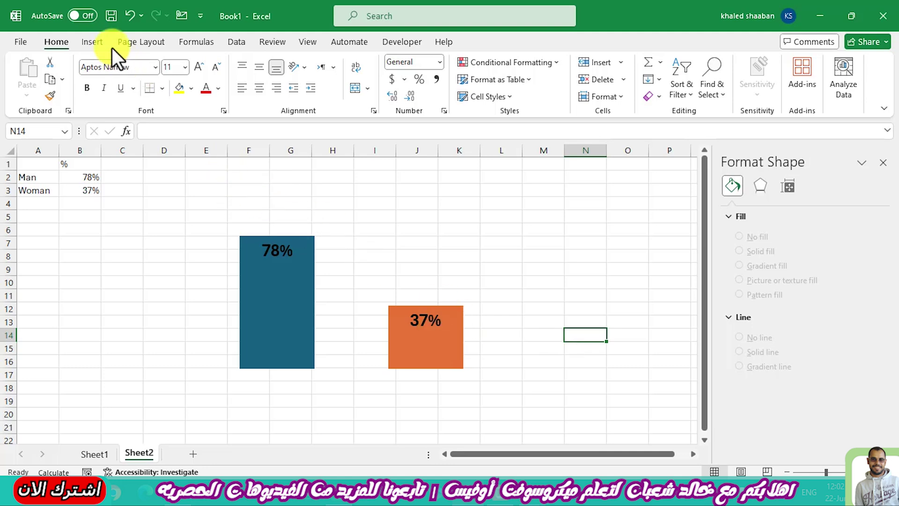
# Insert the standing man and woman stock icons found by searching 'man'
pyautogui.click(92, 42)
pyautogui.click(169, 108)
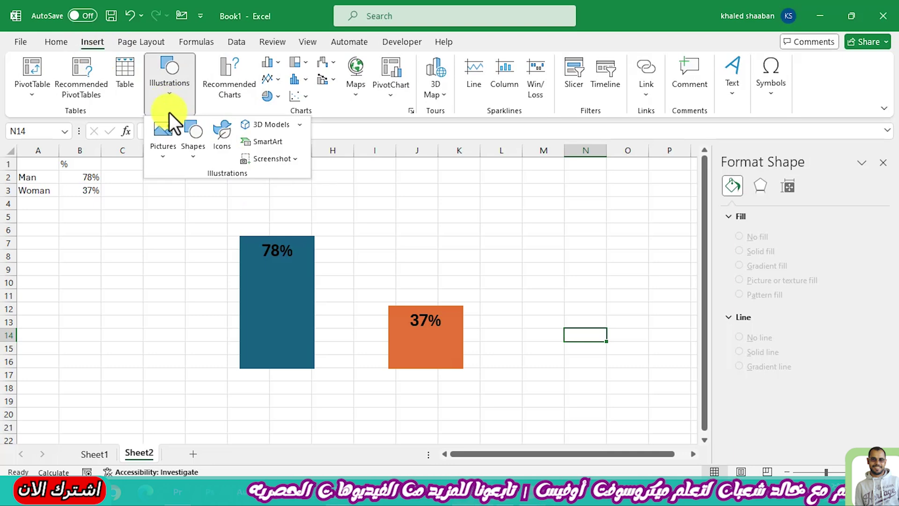
pyautogui.click(230, 136)
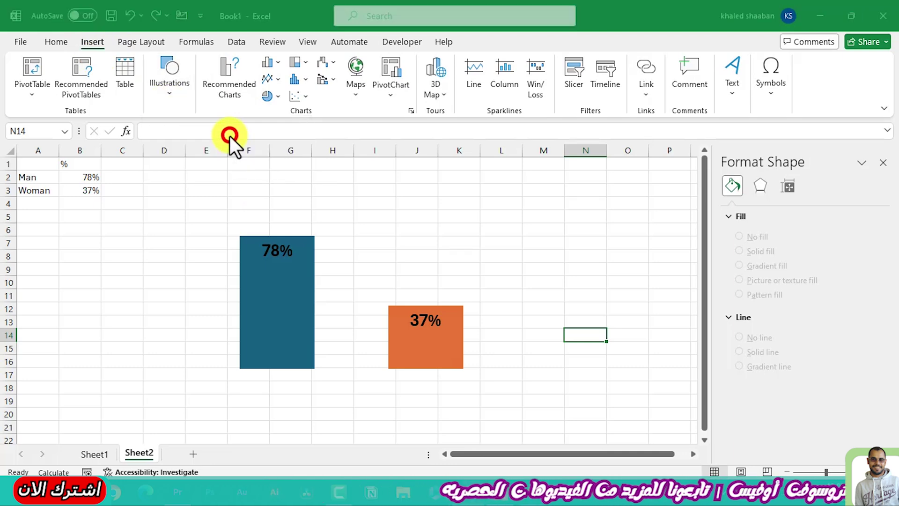
pyautogui.click(159, 158)
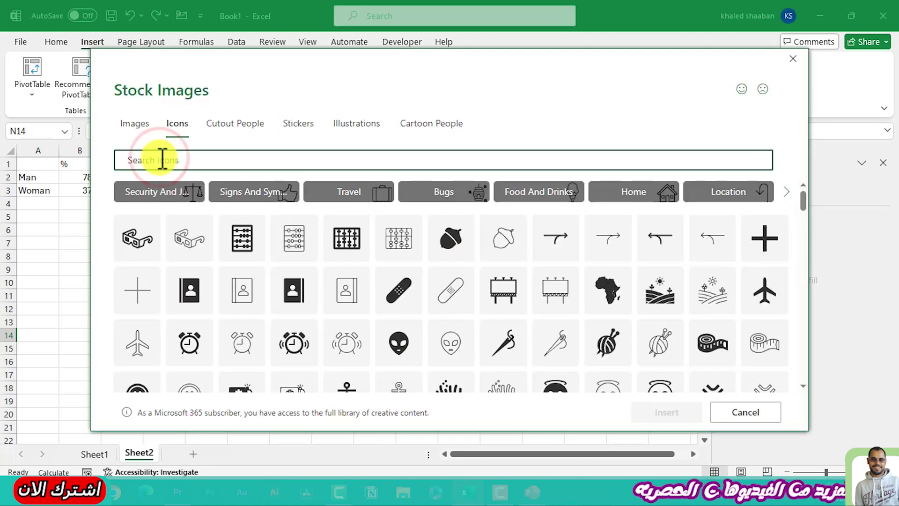
pyautogui.write('man')
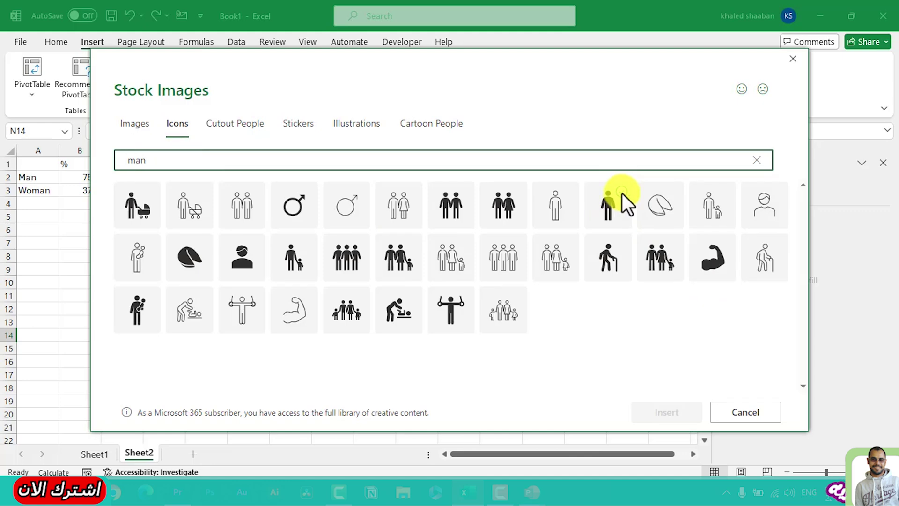
pyautogui.click(617, 197)
pyautogui.click(370, 158)
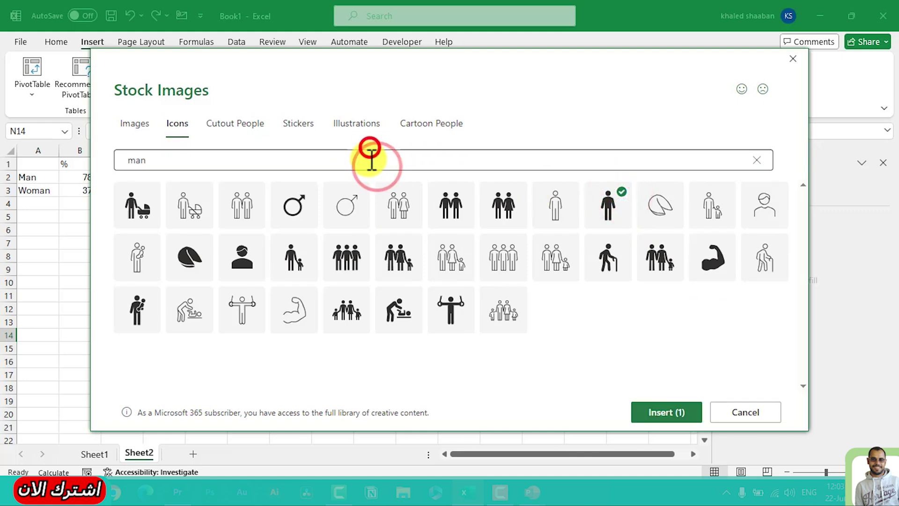
pyautogui.write('woman')
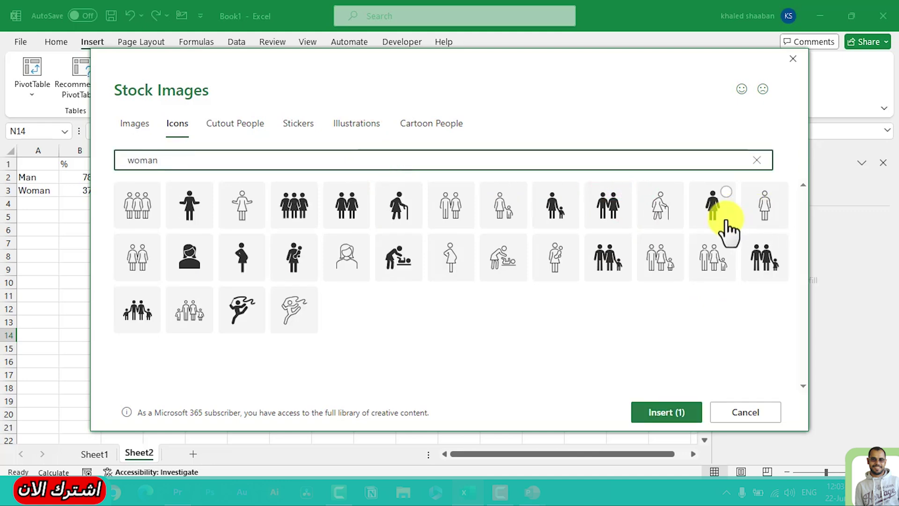
pyautogui.click(724, 194)
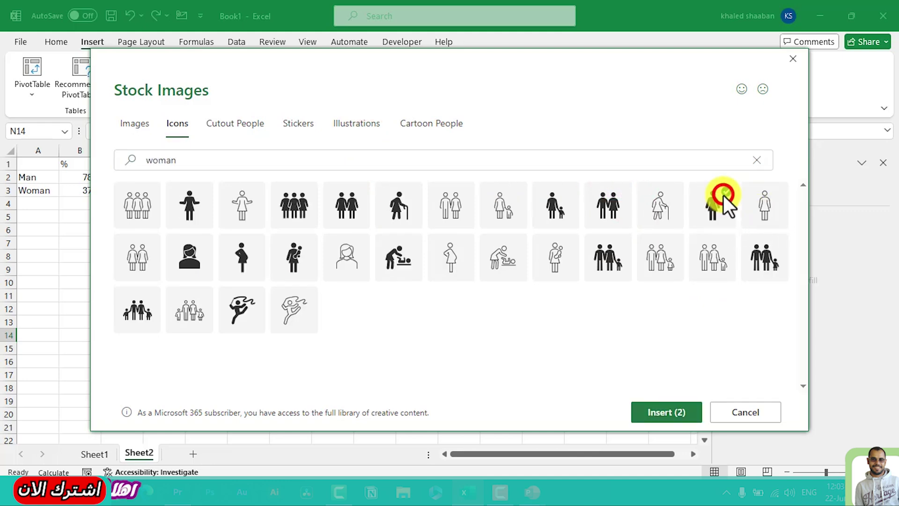
pyautogui.click(661, 410)
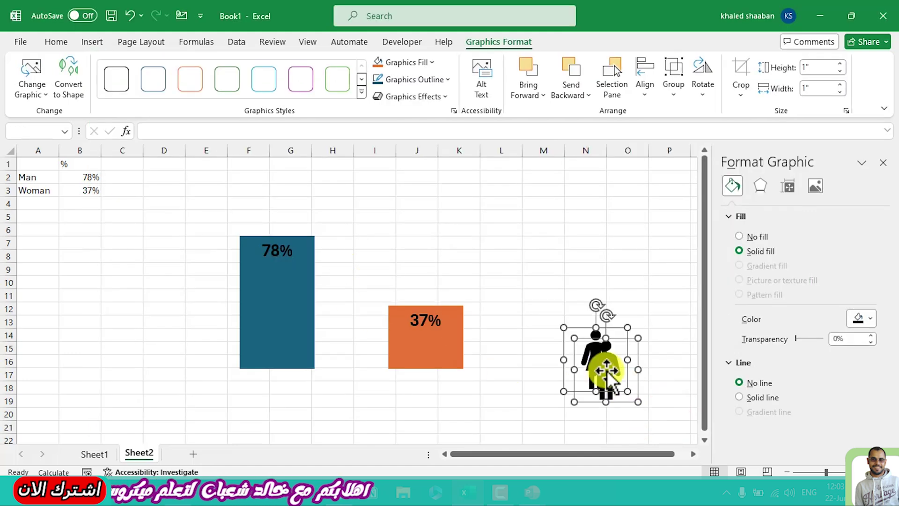
# Move the icons beside the chart and enlarge them to about the chart's height
pyautogui.moveTo(609, 369); pyautogui.dragTo(341, 211)
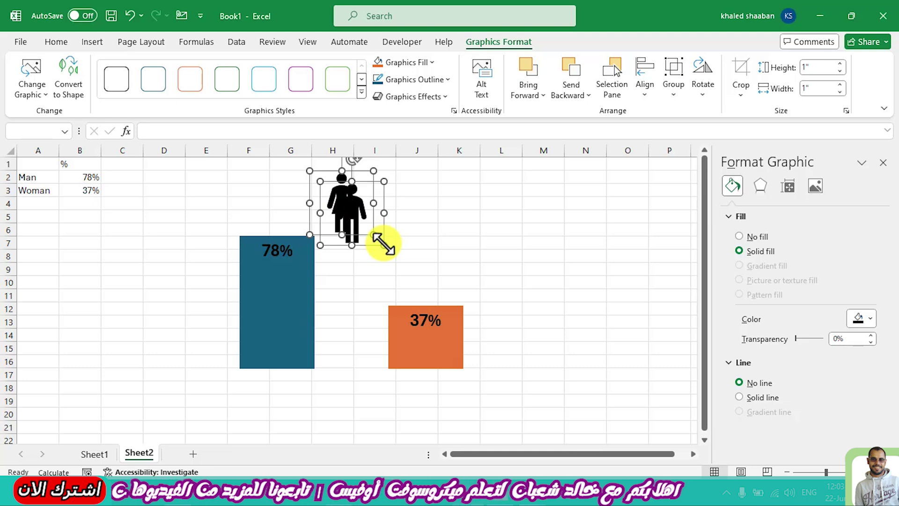
pyautogui.moveTo(383, 243); pyautogui.dragTo(502, 326)
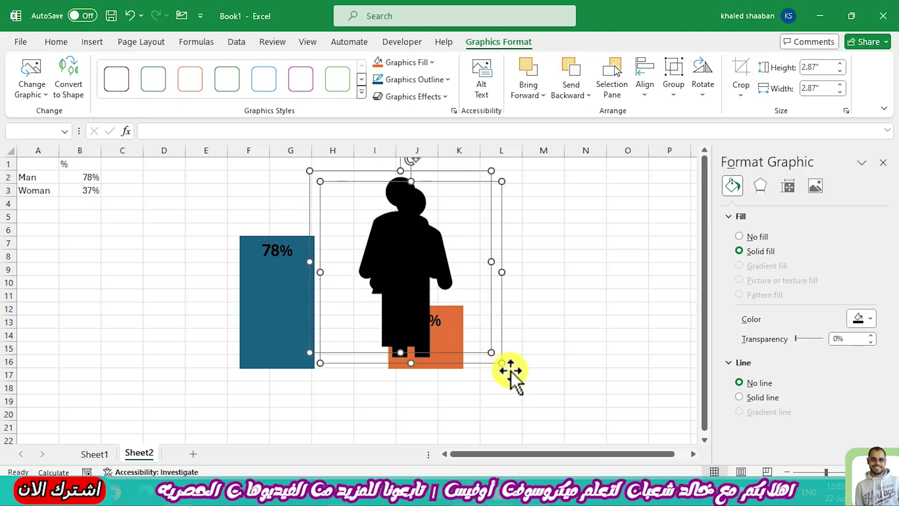
pyautogui.moveTo(500, 359); pyautogui.dragTo(517, 368)
pyautogui.click(473, 319)
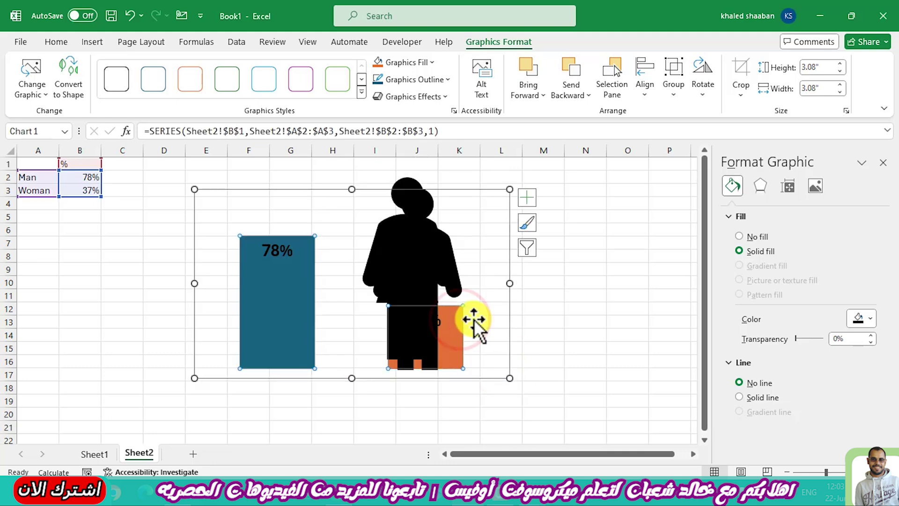
pyautogui.click(596, 281)
# Position the man figure over the blue bar and the woman figure over the orange bar
pyautogui.click(388, 255)
pyautogui.moveTo(409, 259); pyautogui.dragTo(298, 256)
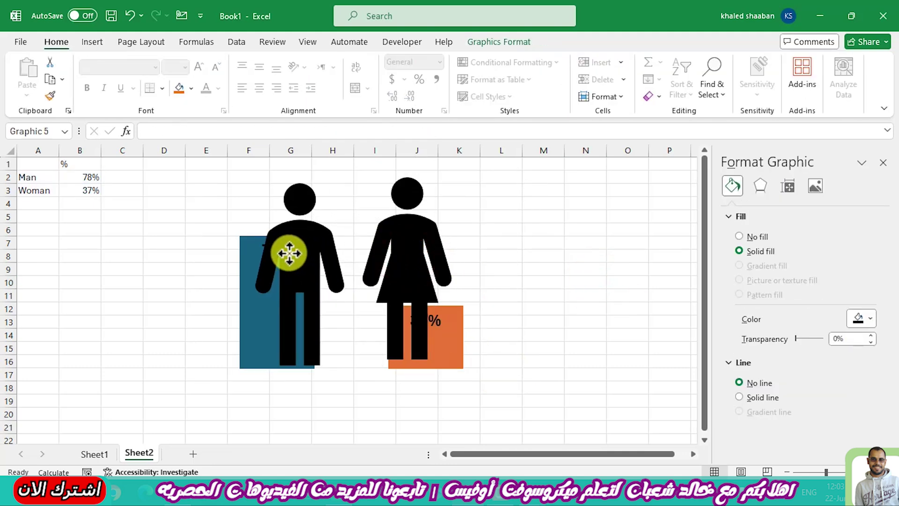
pyautogui.moveTo(298, 256); pyautogui.dragTo(263, 259)
pyautogui.moveTo(410, 272); pyautogui.dragTo(423, 271)
pyautogui.keyDown('ctrl'); pyautogui.click(281, 267); pyautogui.keyUp('ctrl')
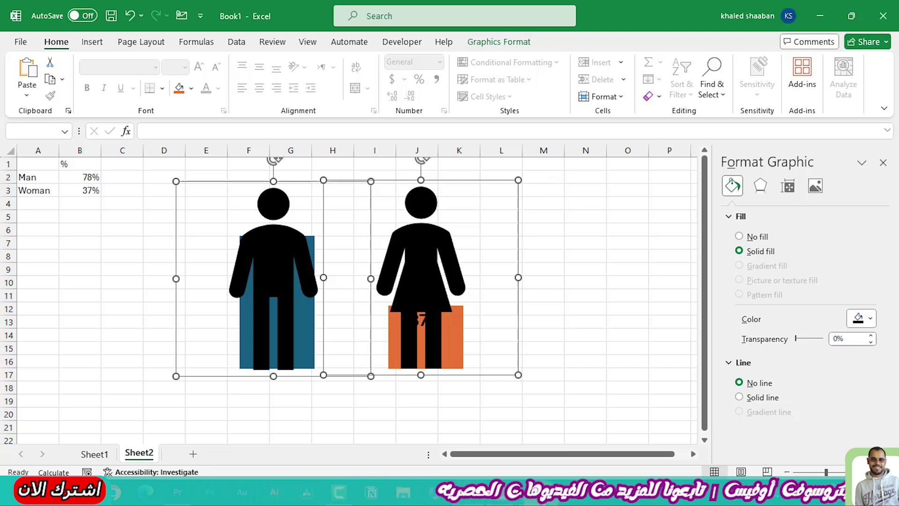
pyautogui.click(532, 492)
# Paste the man and woman figures onto a new blank slide and apply the first Designer layout
pyautogui.click(581, 454)
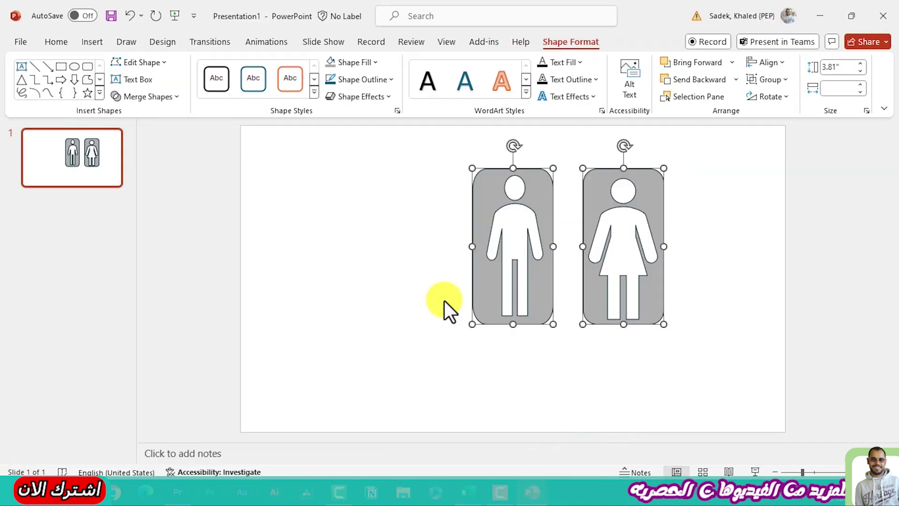
pyautogui.hotkey('ctrl', 'n')
pyautogui.hotkey('ctrl', 'a')
pyautogui.press('Delete')
pyautogui.hotkey('ctrl', 'v')
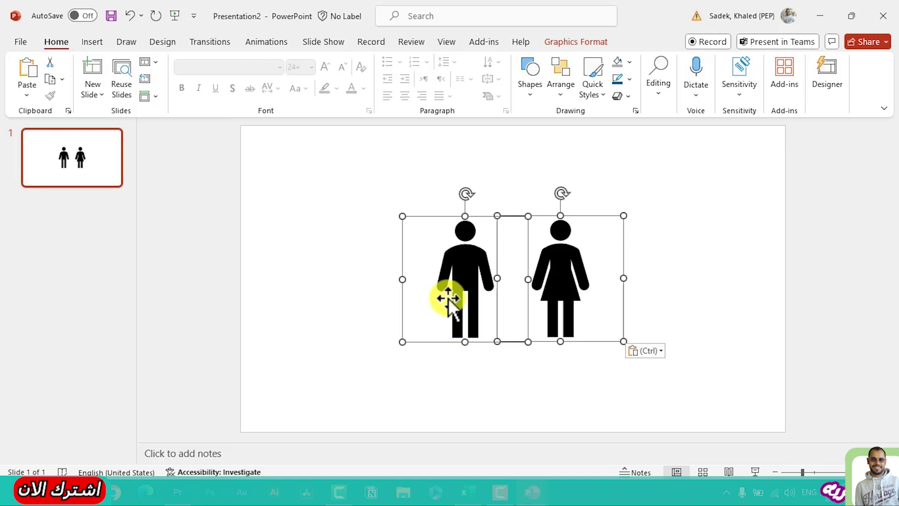
pyautogui.moveTo(449, 298); pyautogui.dragTo(393, 298)
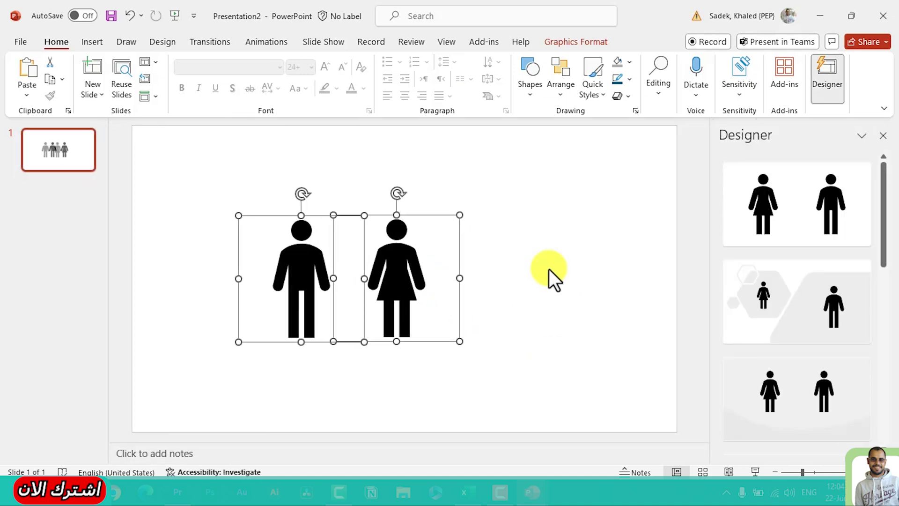
pyautogui.click(771, 201)
pyautogui.click(415, 134)
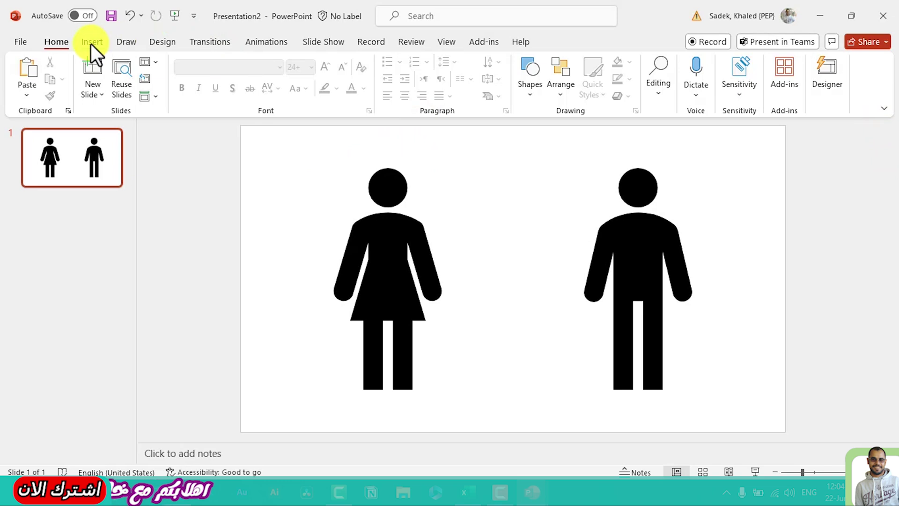
# Draw a rounded rectangle over the woman and place a copy over the man
pyautogui.click(92, 44)
pyautogui.click(288, 95)
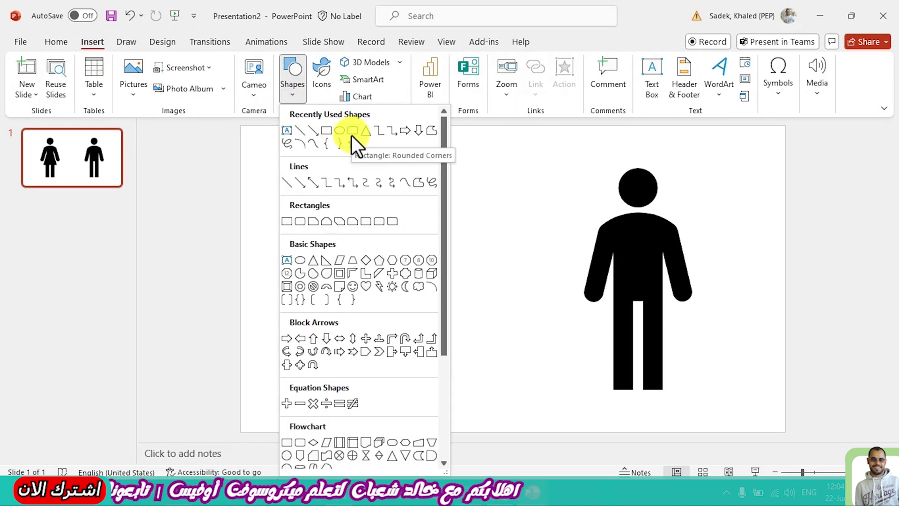
pyautogui.click(353, 136)
pyautogui.moveTo(322, 150); pyautogui.dragTo(450, 399)
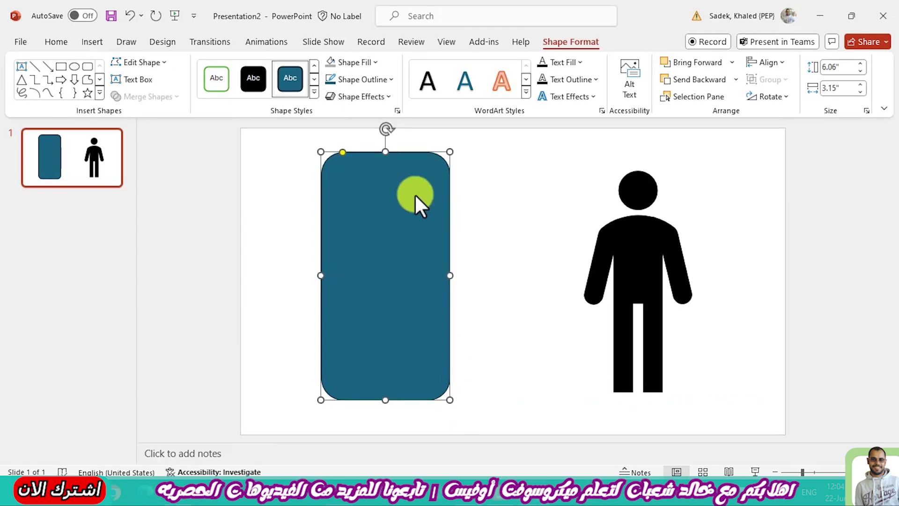
pyautogui.hotkey('ctrl', 'c')
pyautogui.hotkey('ctrl', 'v')
pyautogui.moveTo(389, 251); pyautogui.dragTo(625, 243)
# Send both rounded rectangles to the back, behind the man and woman figures
pyautogui.rightClick(624, 242)
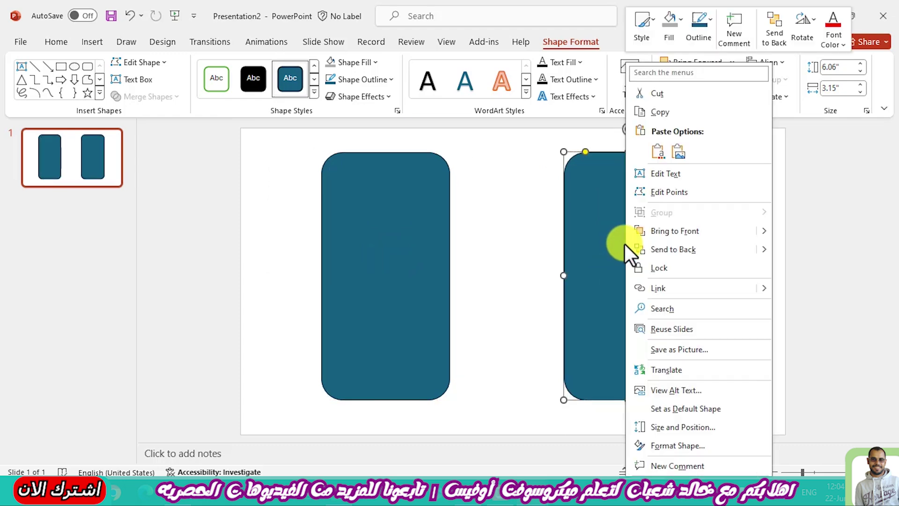
pyautogui.click(663, 252)
pyautogui.rightClick(399, 253)
pyautogui.click(434, 260)
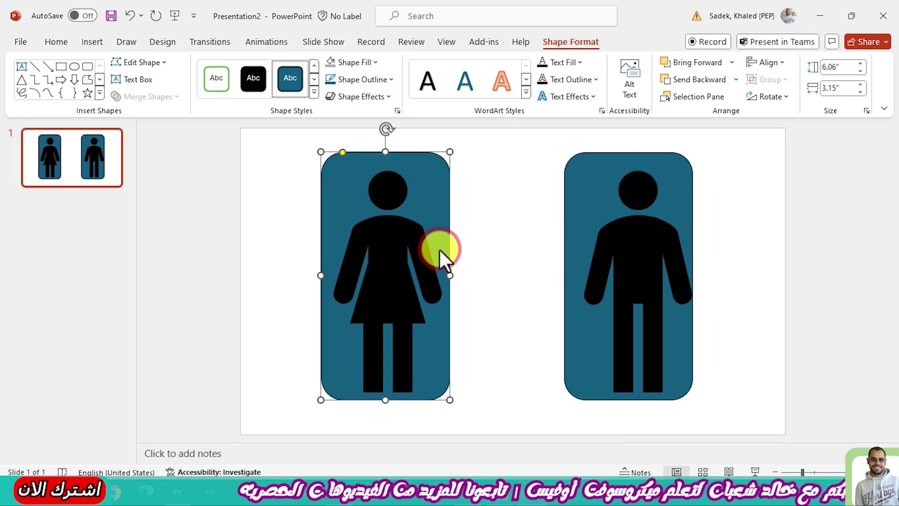
pyautogui.click(274, 212)
# Convert the woman icon to a shape and ungroup the man into head and body
pyautogui.click(385, 253)
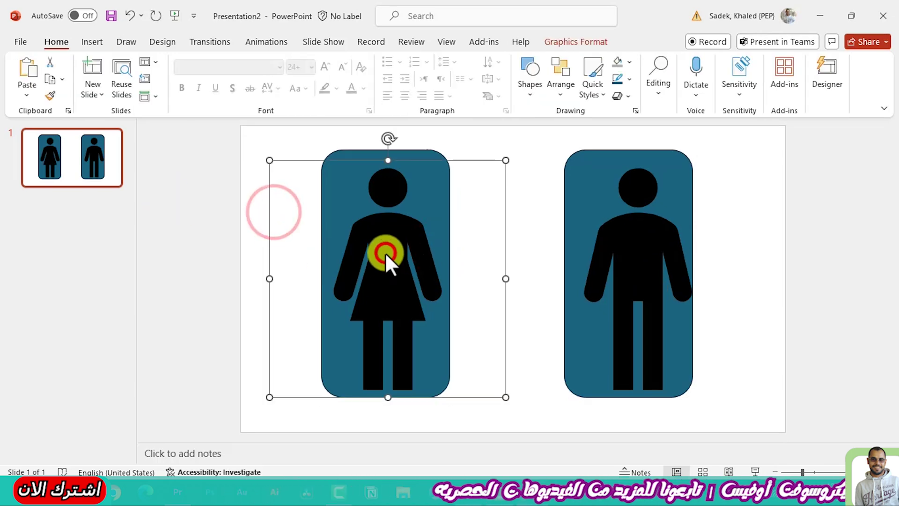
pyautogui.rightClick(385, 253)
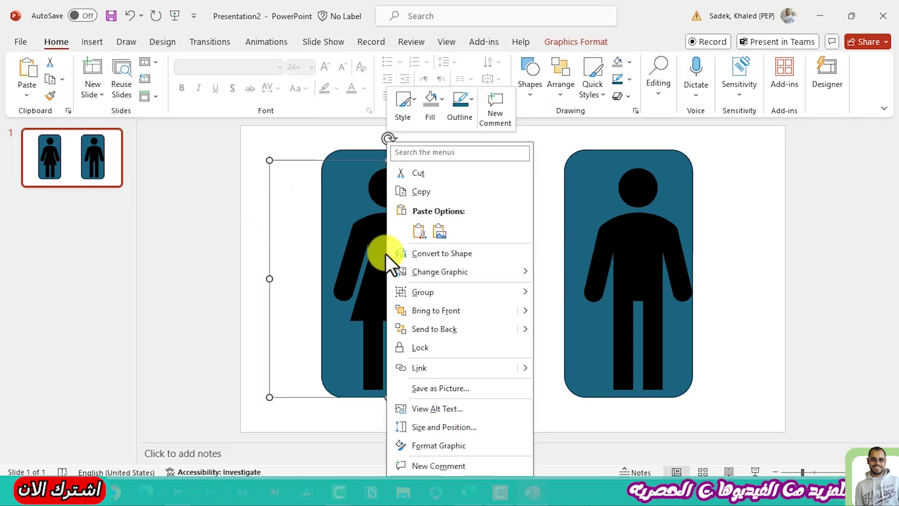
pyautogui.click(464, 260)
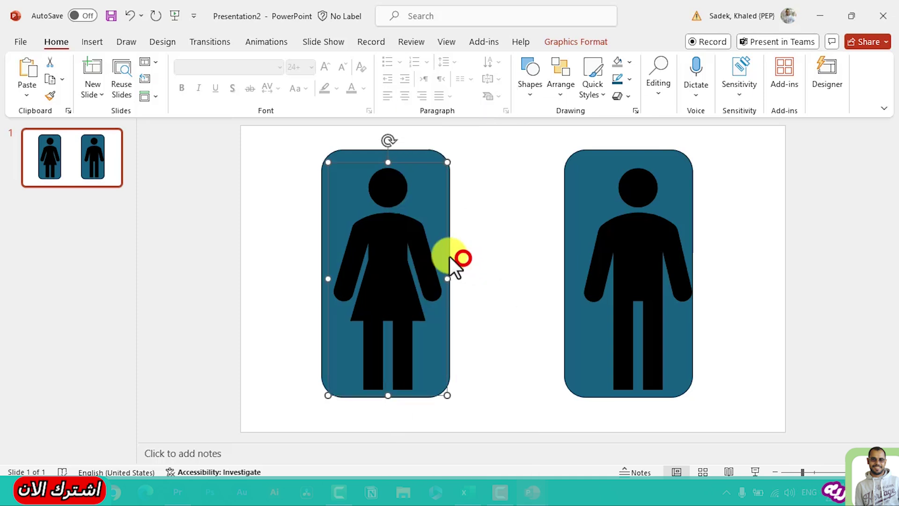
pyautogui.rightClick(400, 247)
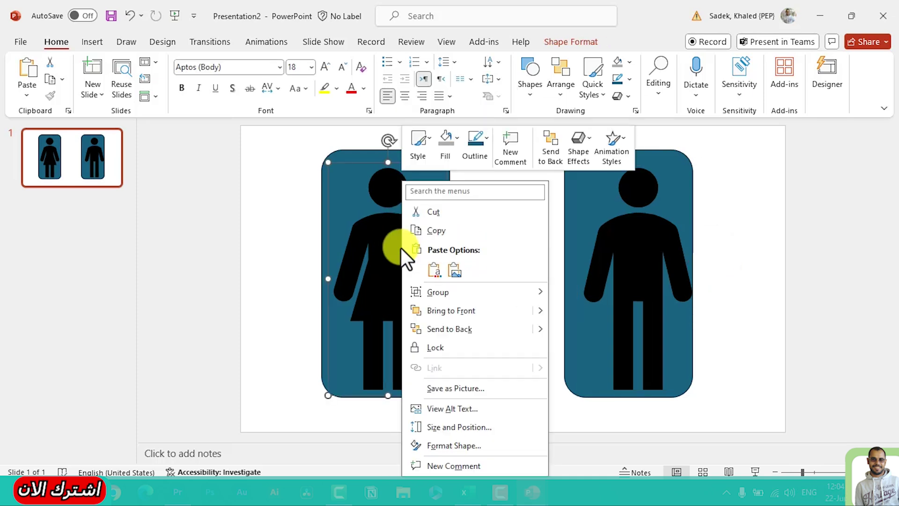
pyautogui.moveTo(438, 291)
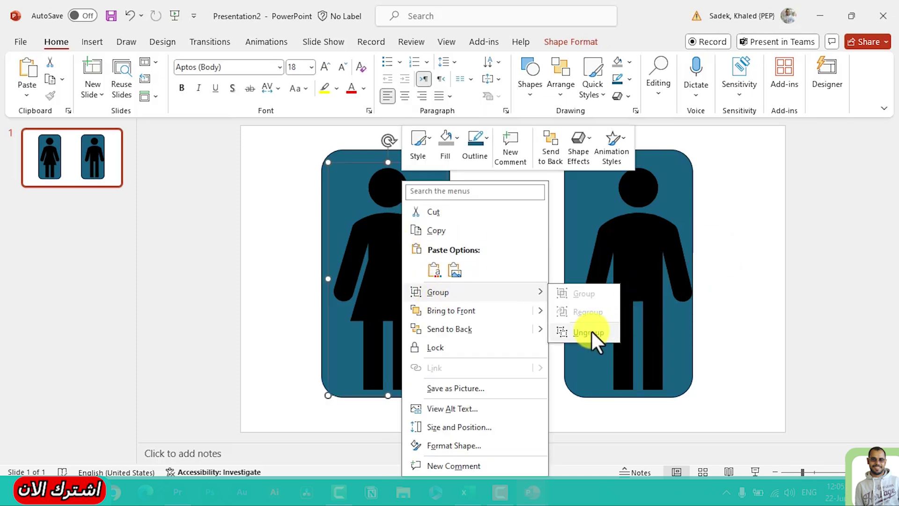
pyautogui.click(591, 331)
pyautogui.rightClick(624, 252)
pyautogui.click(786, 331)
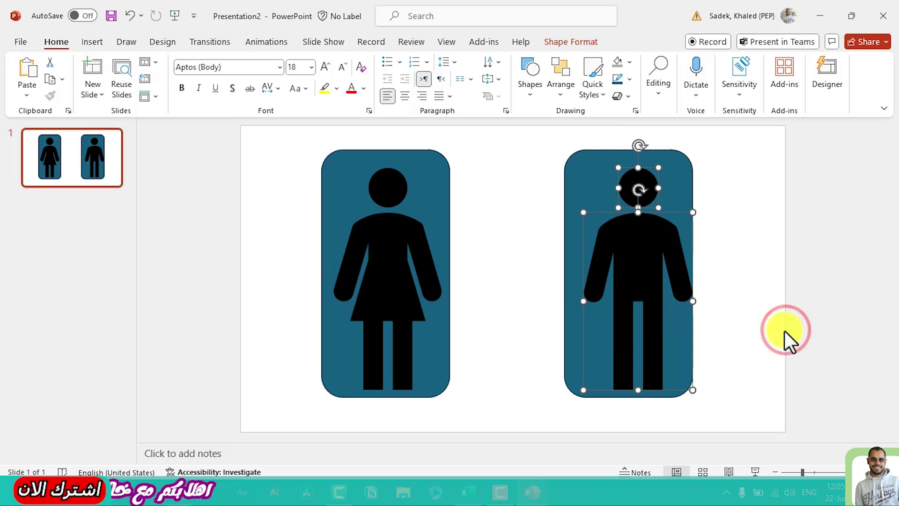
pyautogui.click(754, 187)
# Fill both background rectangles grey, then select the man's card together with his head
pyautogui.click(578, 171)
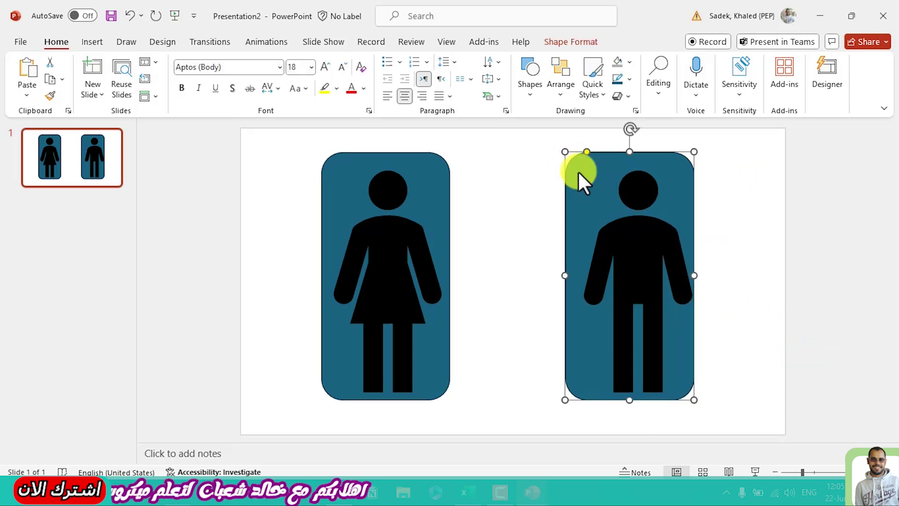
pyautogui.press('Right')
pyautogui.press('Right')
pyautogui.keyDown('shift'); pyautogui.click(428, 178); pyautogui.keyUp('shift')
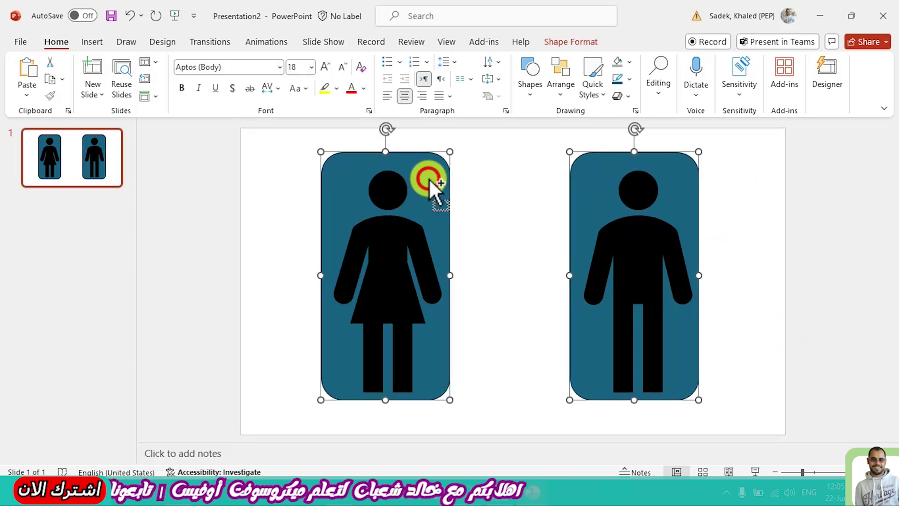
pyautogui.click(568, 44)
pyautogui.click(329, 64)
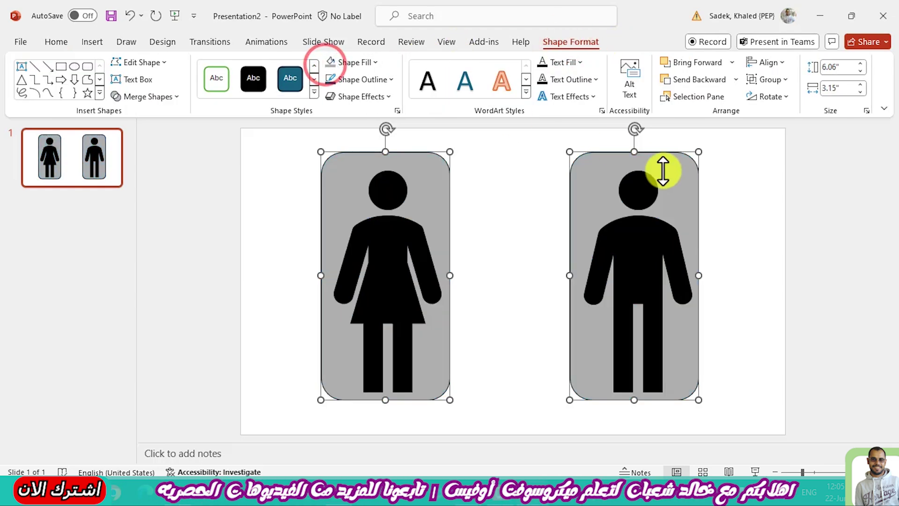
pyautogui.click(748, 184)
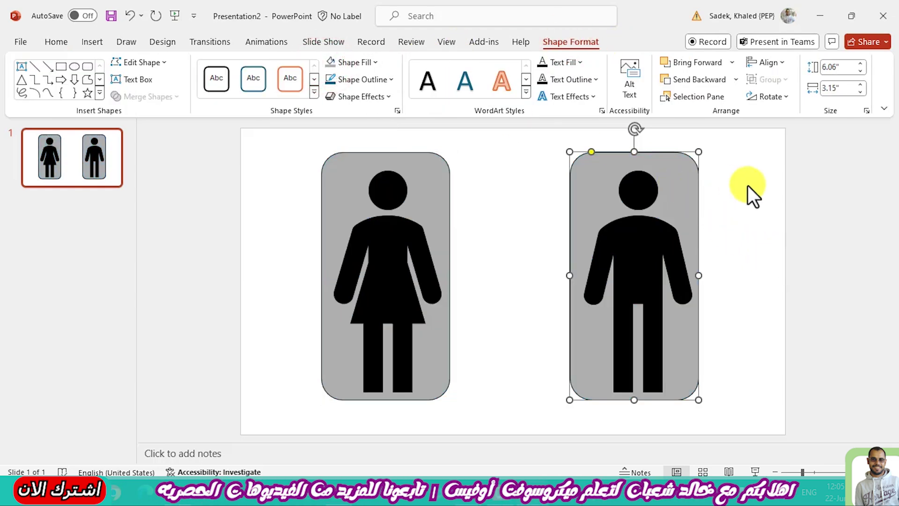
pyautogui.click(683, 170)
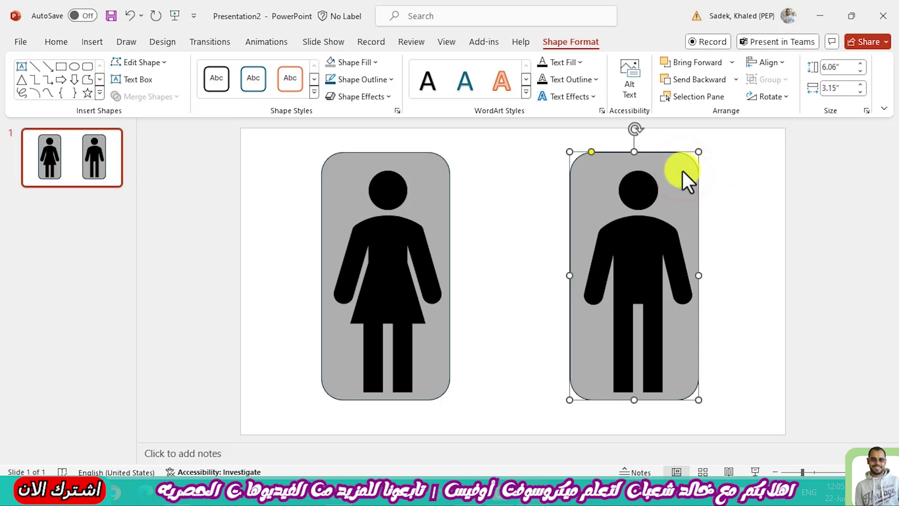
pyautogui.click(638, 187)
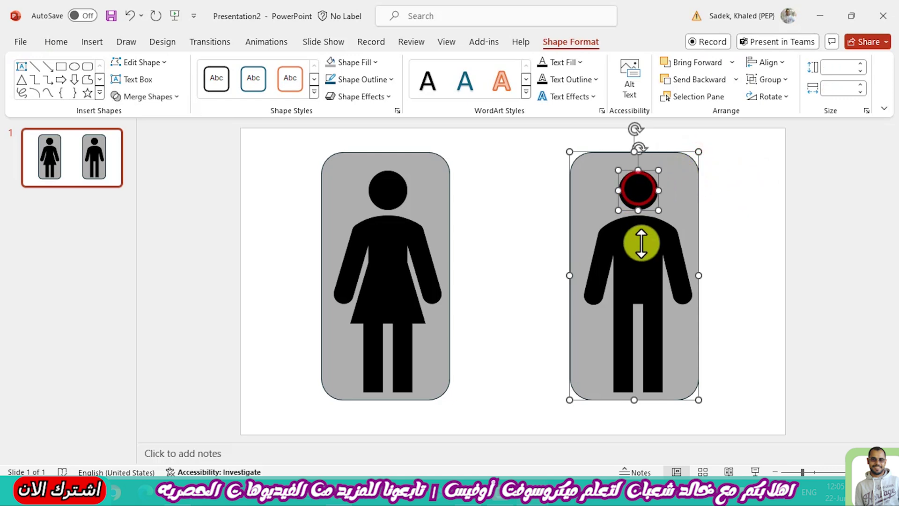
# Subtract the man's head and body from his grey card using Merge Shapes
pyautogui.keyDown('shift'); pyautogui.click(641, 243); pyautogui.keyUp('shift')
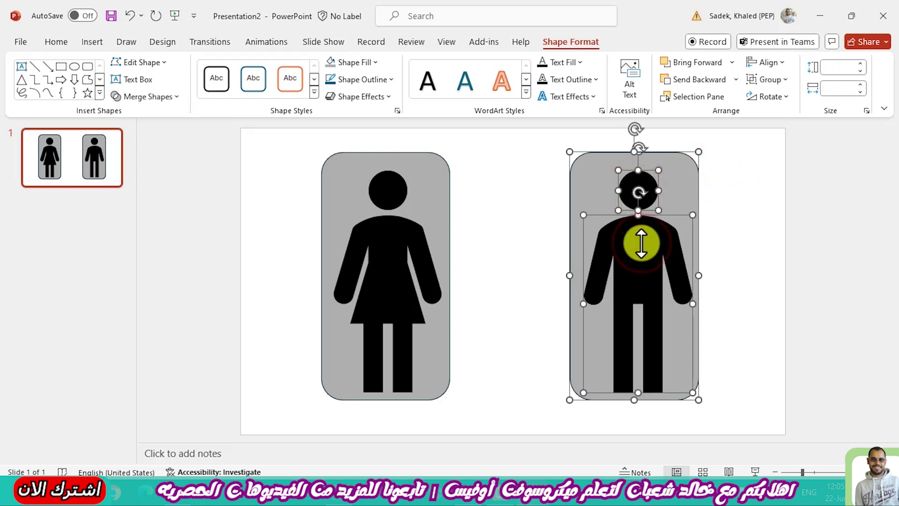
pyautogui.click(570, 43)
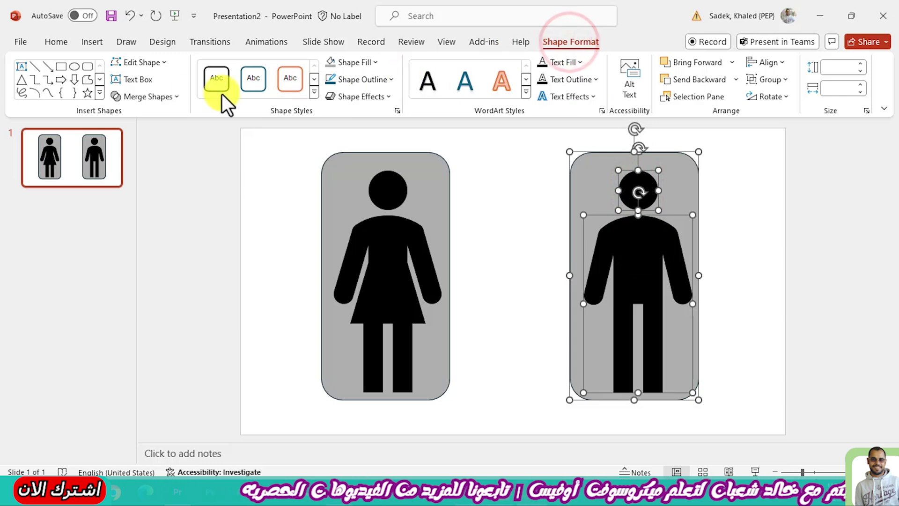
pyautogui.click(140, 100)
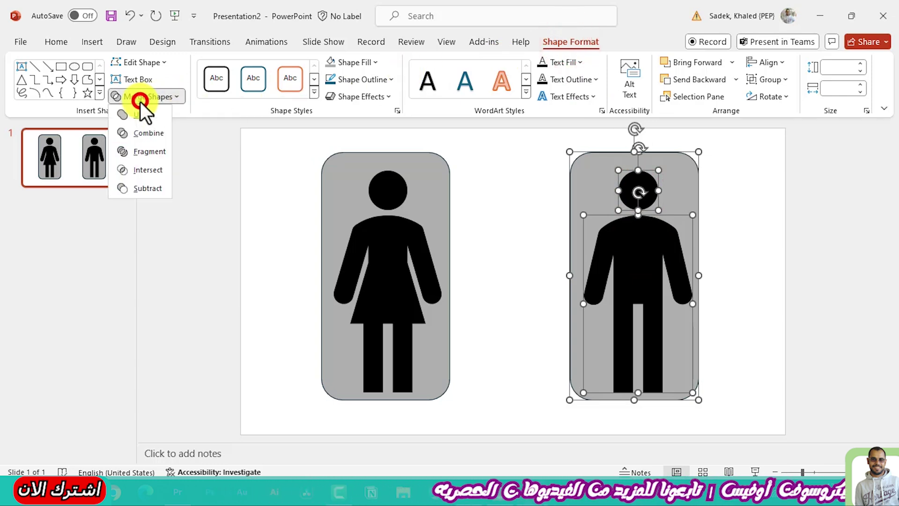
pyautogui.click(143, 192)
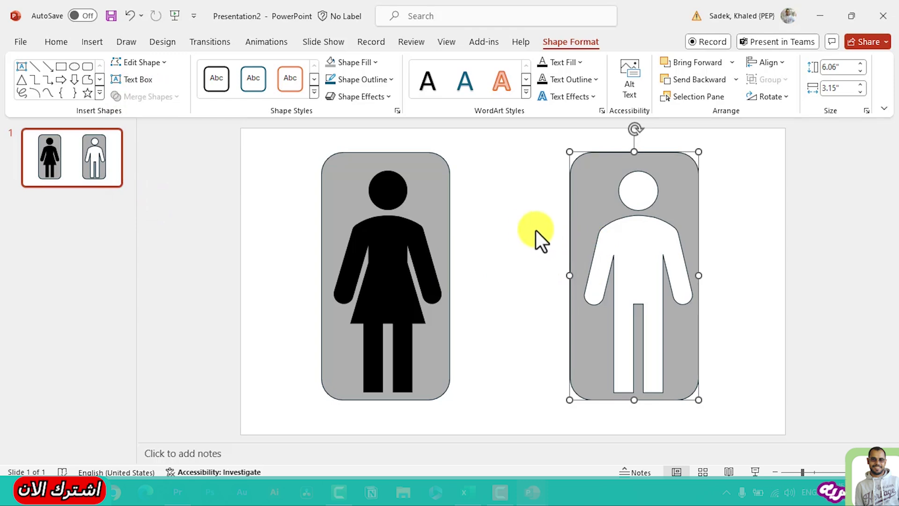
pyautogui.click(538, 231)
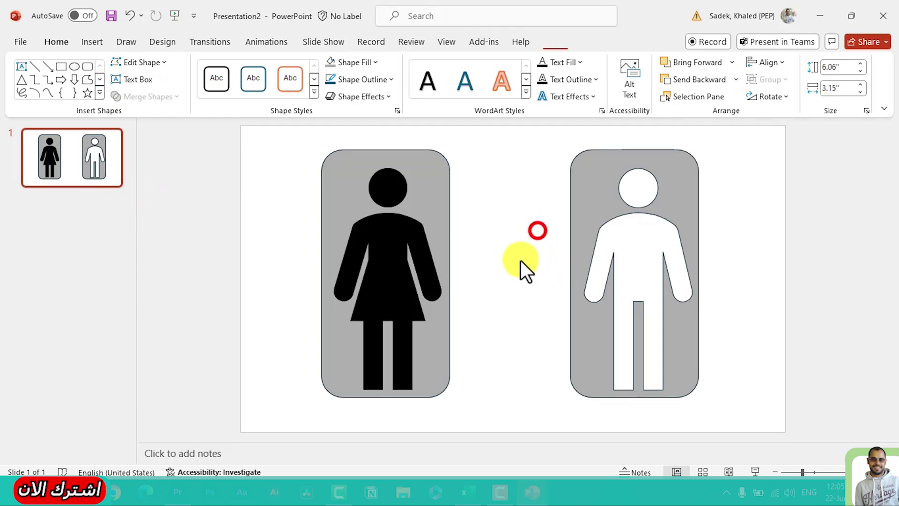
# Subtract the woman's head and body from her card, then select both cards
pyautogui.click(429, 169)
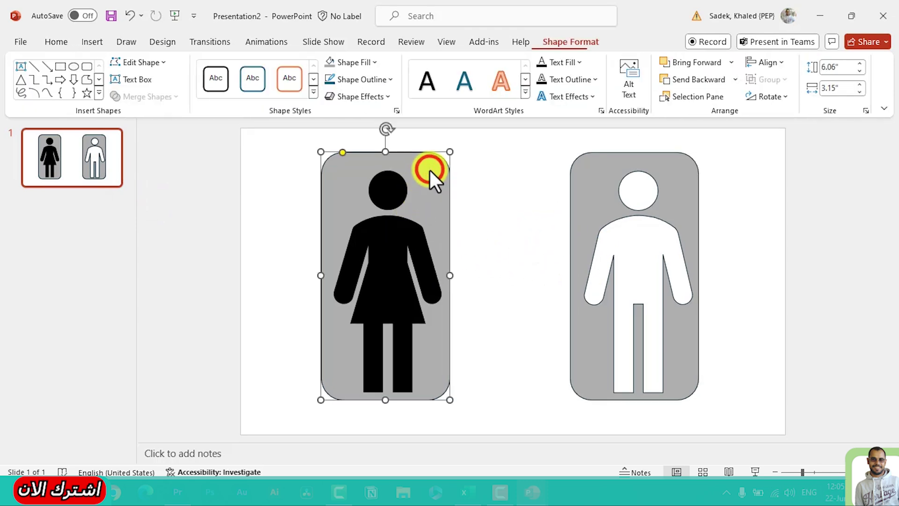
pyautogui.keyDown('shift'); pyautogui.click(390, 192); pyautogui.keyUp('shift')
pyautogui.keyDown('shift'); pyautogui.click(388, 237); pyautogui.keyUp('shift')
pyautogui.click(169, 98)
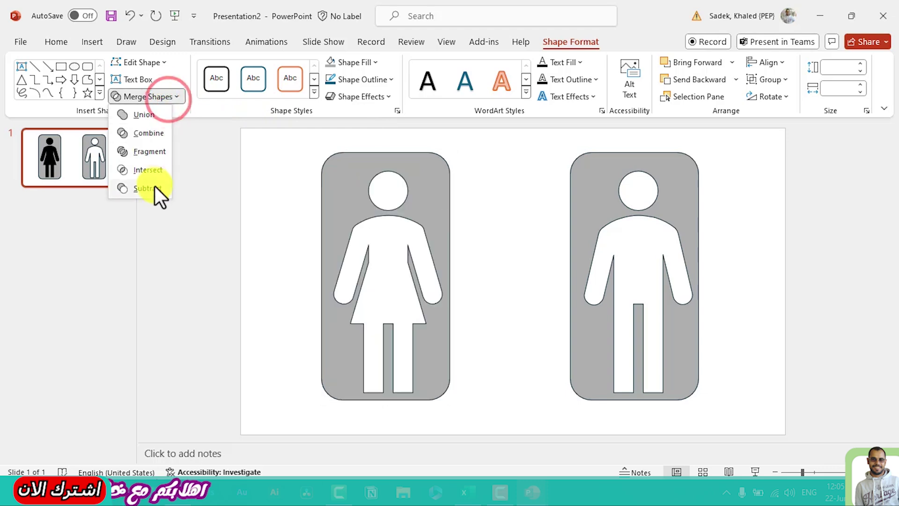
pyautogui.click(149, 188)
pyautogui.click(759, 239)
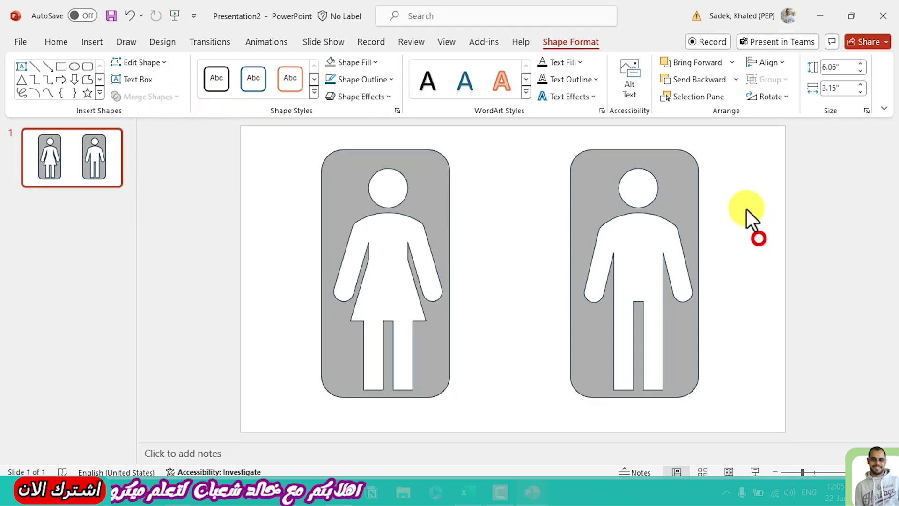
pyautogui.click(687, 185)
pyautogui.keyDown('shift'); pyautogui.click(431, 190); pyautogui.keyUp('shift')
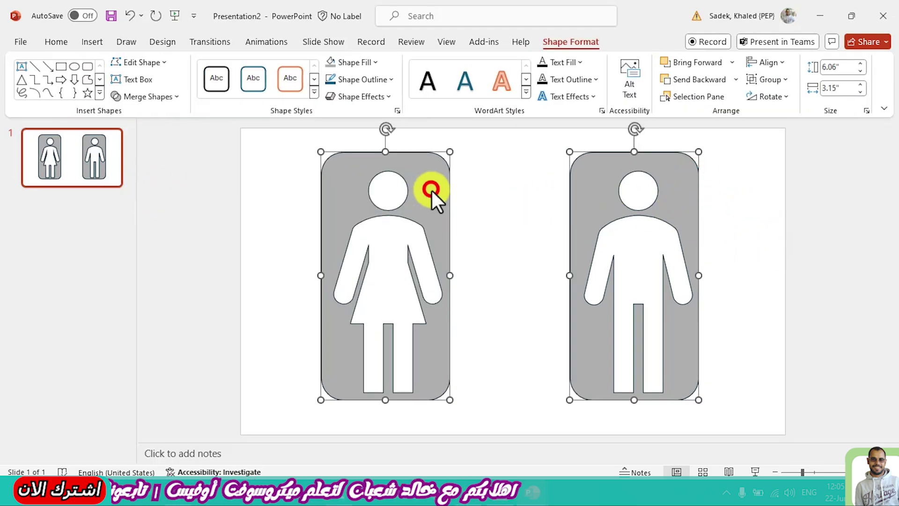
# Paste the cut-out cards into the Excel workbook and shrink them over the chart
pyautogui.hotkey('alt', 'Tab')
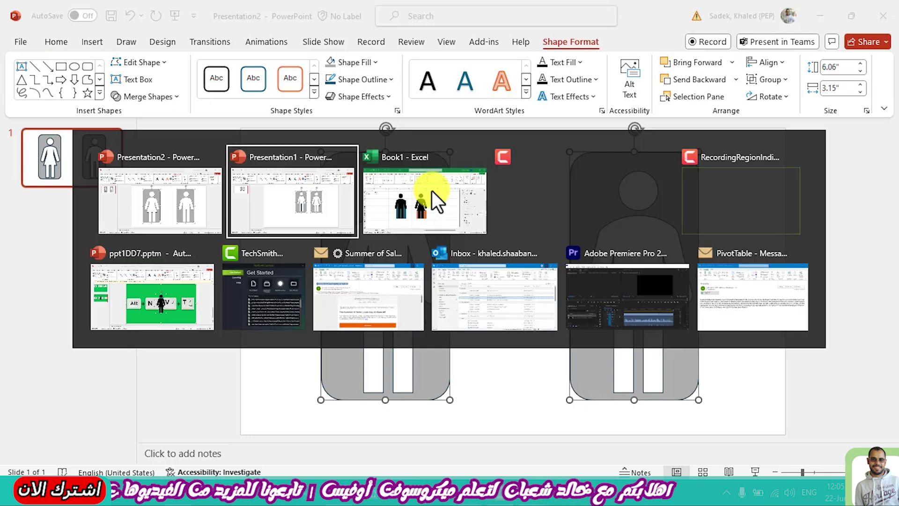
pyautogui.click(431, 190)
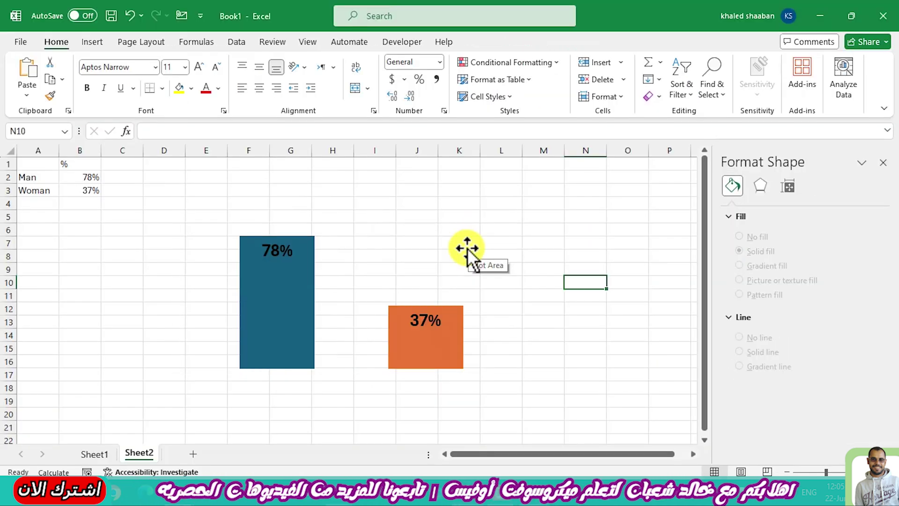
pyautogui.hotkey('ctrl', 'v')
pyautogui.moveTo(625, 309); pyautogui.dragTo(177, 186)
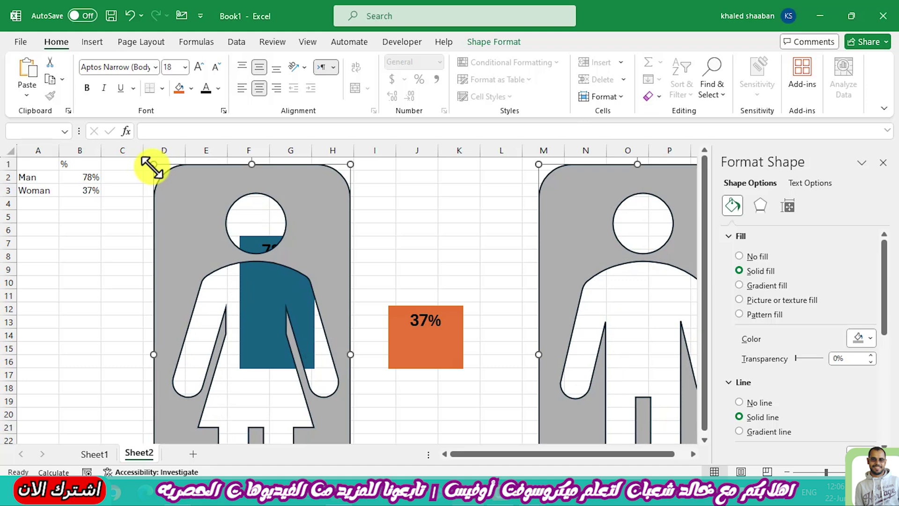
pyautogui.moveTo(154, 164)
pyautogui.mouseDown()
pyautogui.moveTo(233, 316)
pyautogui.moveTo(221, 184)
pyautogui.mouseUp()
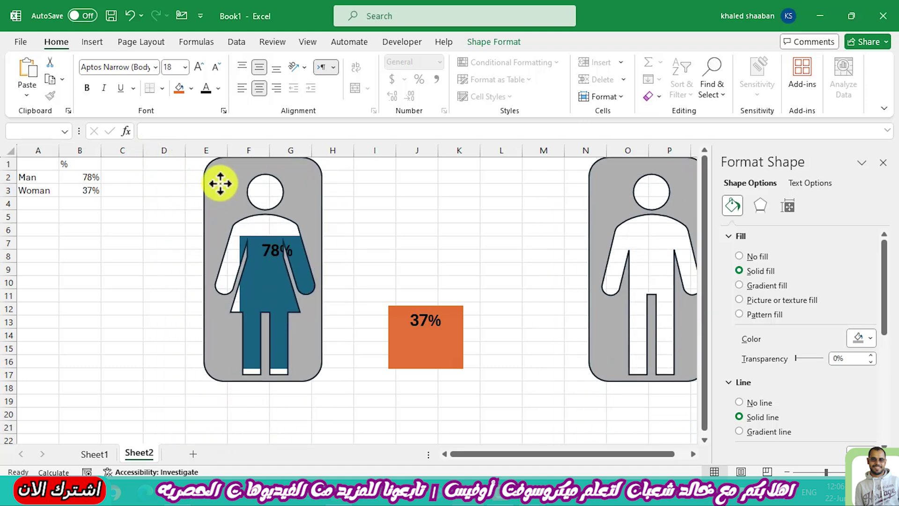
# Place the woman card on the orange 37% column and the man on the blue 78% column
pyautogui.click(442, 201)
pyautogui.moveTo(626, 207); pyautogui.dragTo(105, 201)
pyautogui.moveTo(313, 205); pyautogui.dragTo(481, 200)
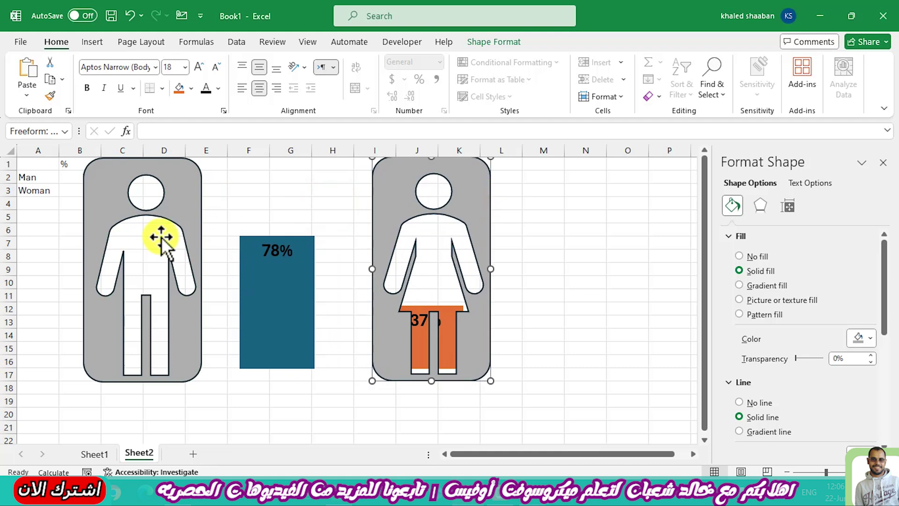
pyautogui.click(185, 206)
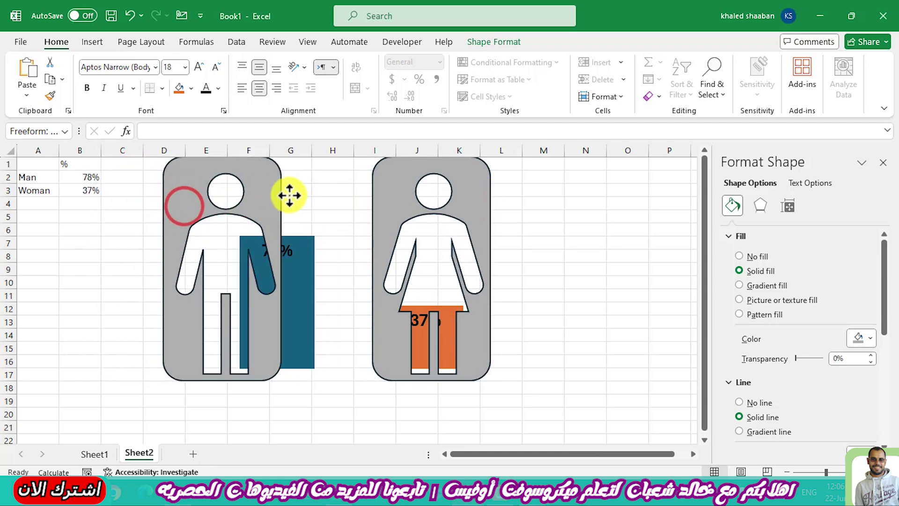
pyautogui.moveTo(185, 207); pyautogui.dragTo(321, 207)
pyautogui.keyDown('ctrl'); pyautogui.click(487, 159); pyautogui.keyUp('ctrl')
pyautogui.moveTo(488, 159); pyautogui.dragTo(478, 175)
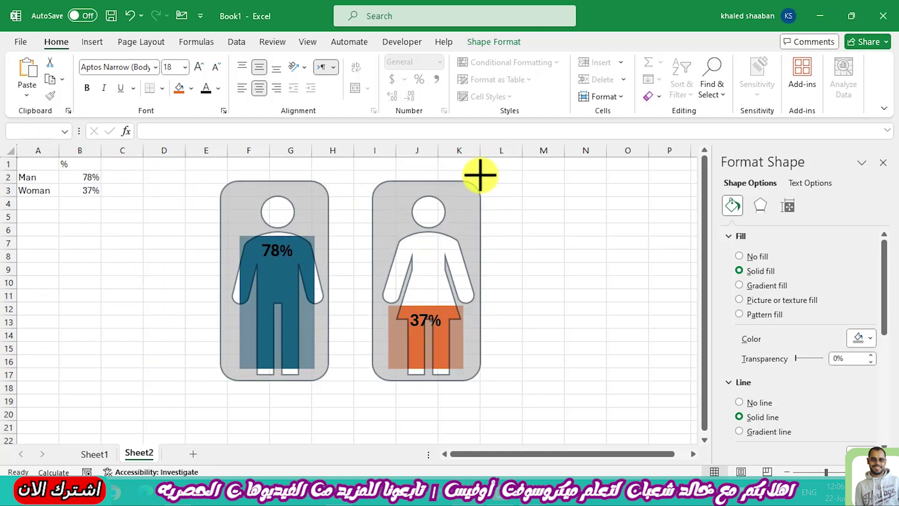
pyautogui.click(96, 261)
pyautogui.click(274, 267)
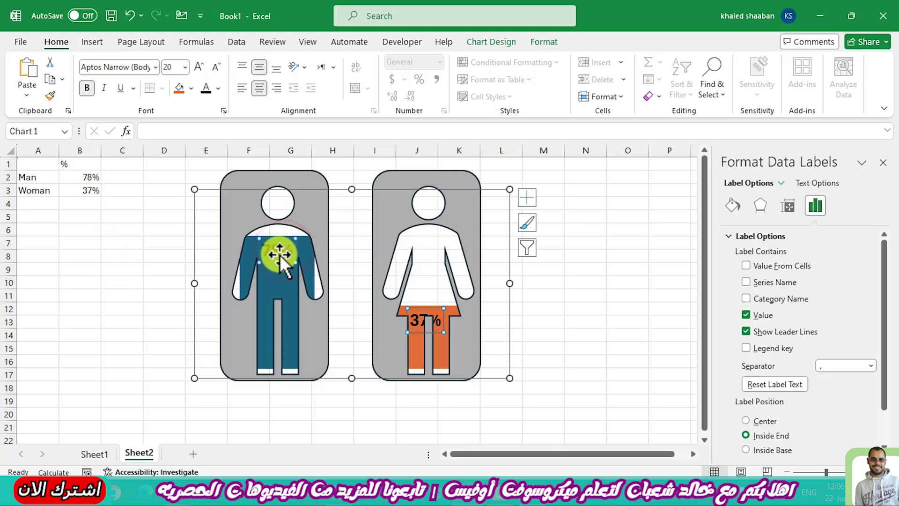
# Move the 78% and 37% value labels into the gap between the two figures
pyautogui.click(280, 255)
pyautogui.moveTo(280, 255)
pyautogui.mouseDown()
pyautogui.moveTo(360, 254)
pyautogui.moveTo(349, 250)
pyautogui.mouseUp()
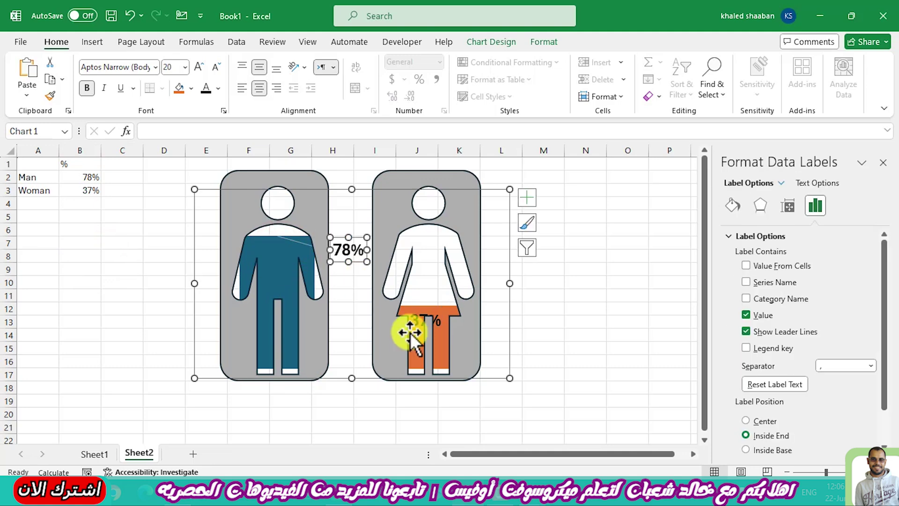
pyautogui.click(425, 320)
pyautogui.moveTo(425, 320); pyautogui.dragTo(352, 317)
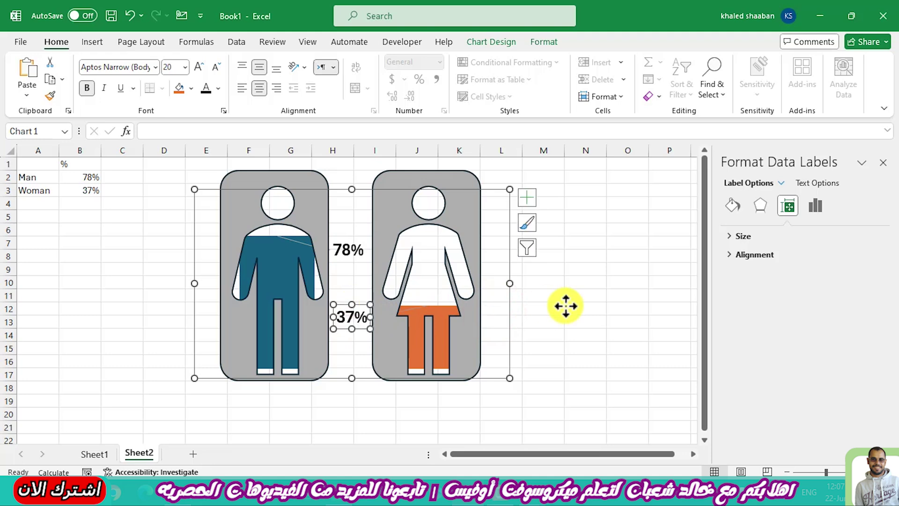
# Colour the 37% label orange and the 78% label dark blue
pyautogui.click(366, 314)
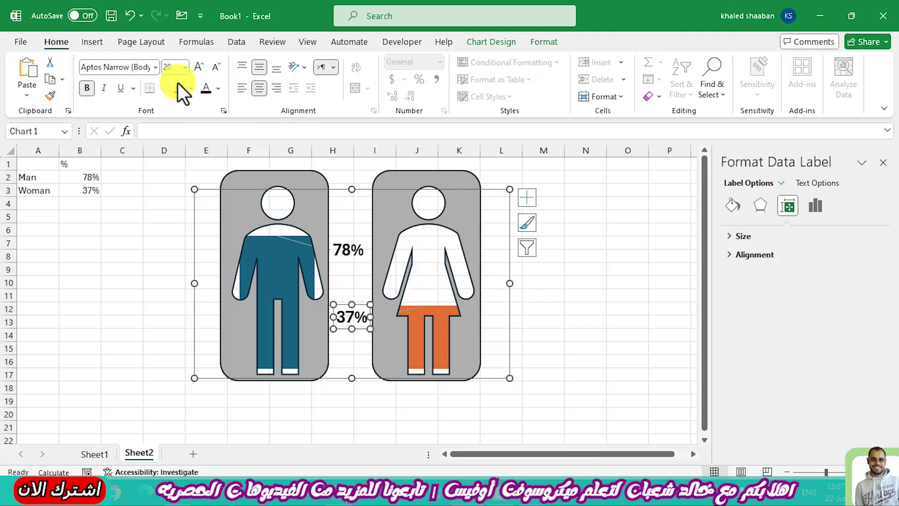
pyautogui.click(218, 88)
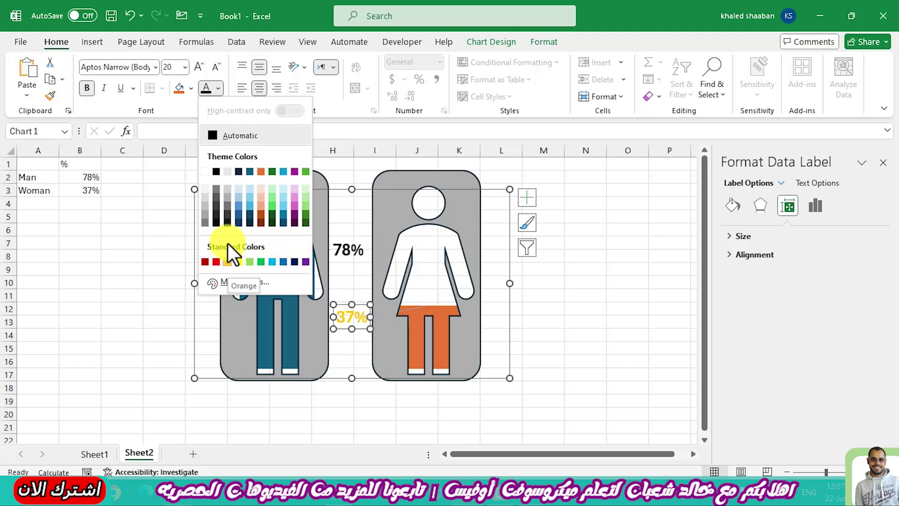
pyautogui.click(261, 172)
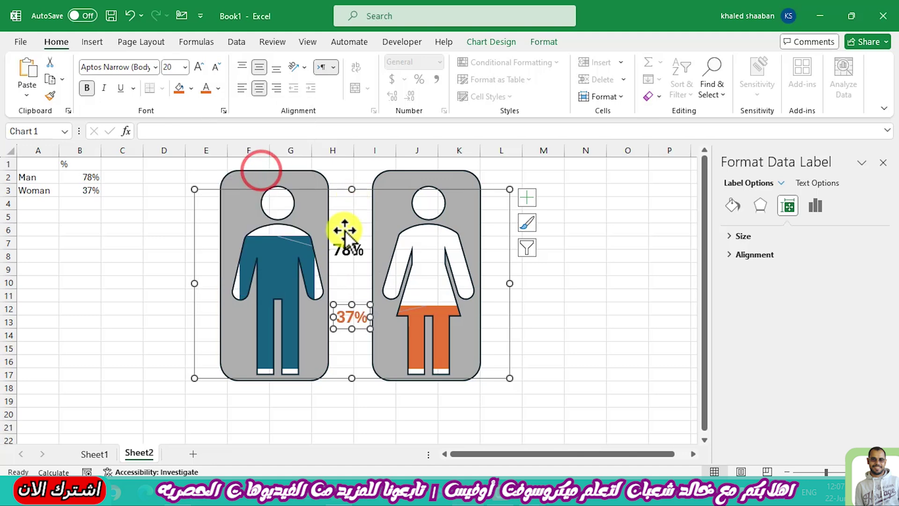
pyautogui.click(348, 249)
pyautogui.click(218, 89)
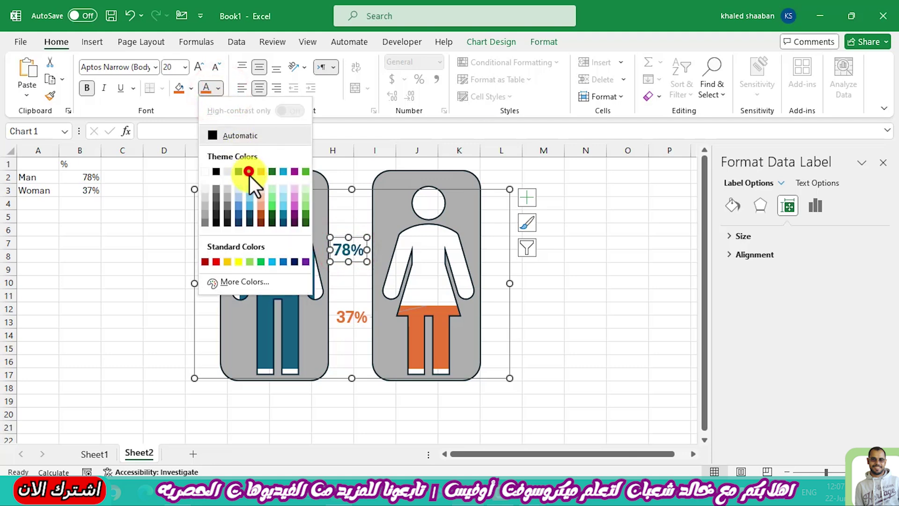
pyautogui.click(250, 172)
pyautogui.click(609, 313)
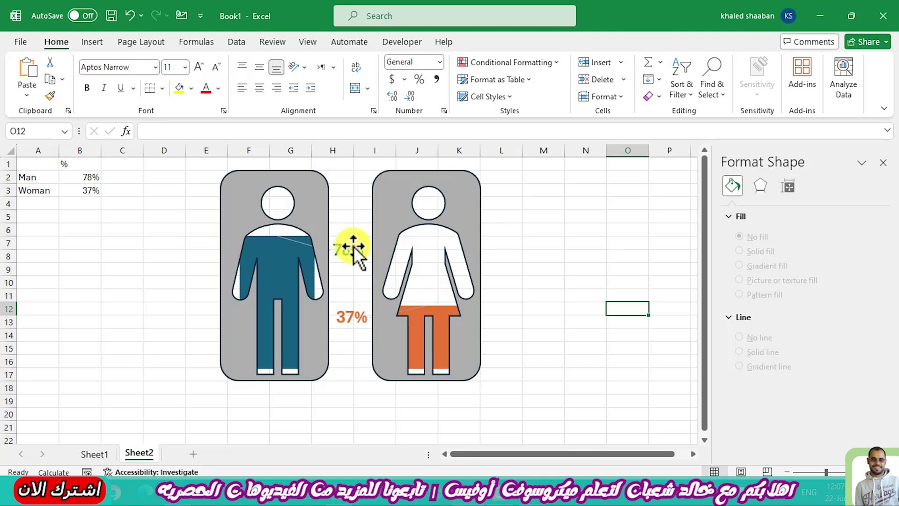
# Lower the data series gap width to 49% and stretch the chart taller
pyautogui.click(296, 288)
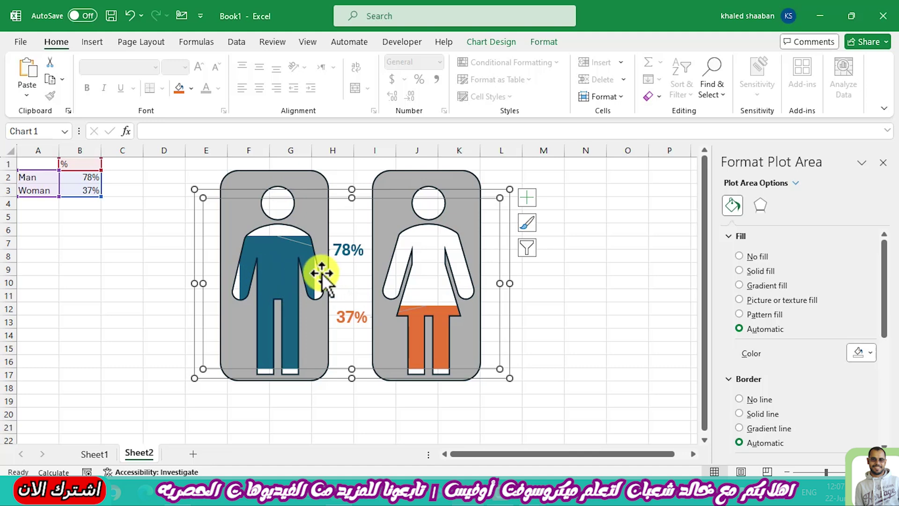
pyautogui.click(293, 265)
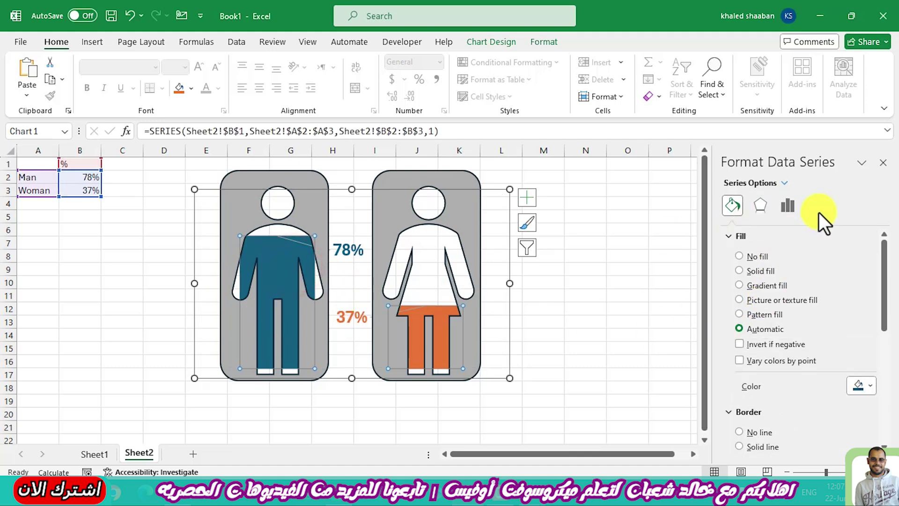
pyautogui.click(792, 207)
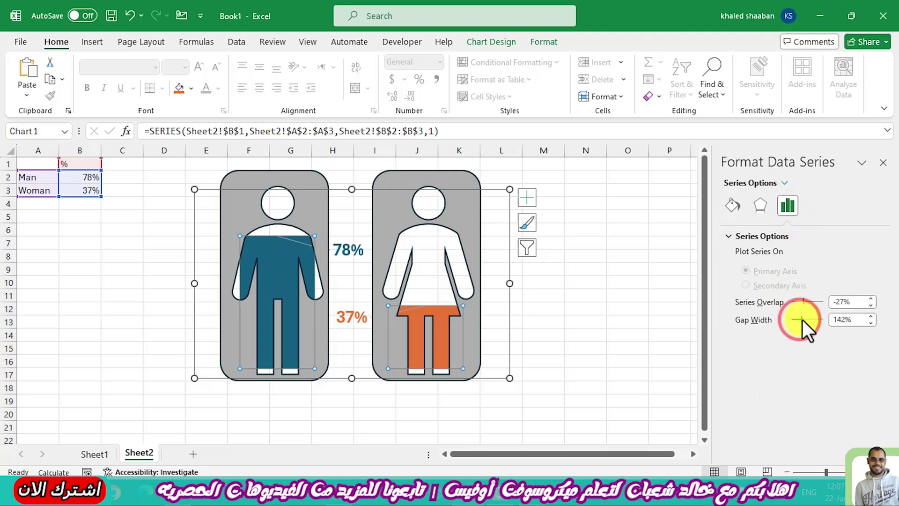
pyautogui.moveTo(800, 321); pyautogui.dragTo(804, 319)
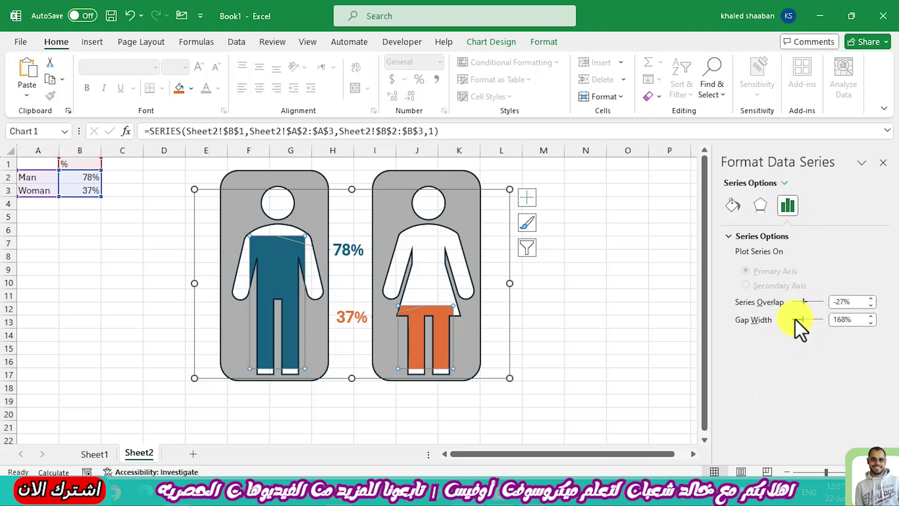
pyautogui.click(795, 320)
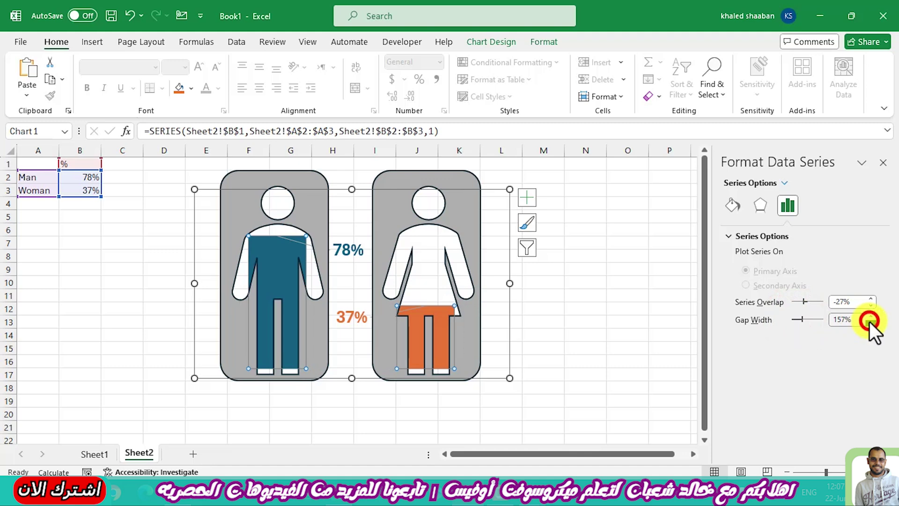
pyautogui.moveTo(870, 322); pyautogui.dragTo(870, 322)
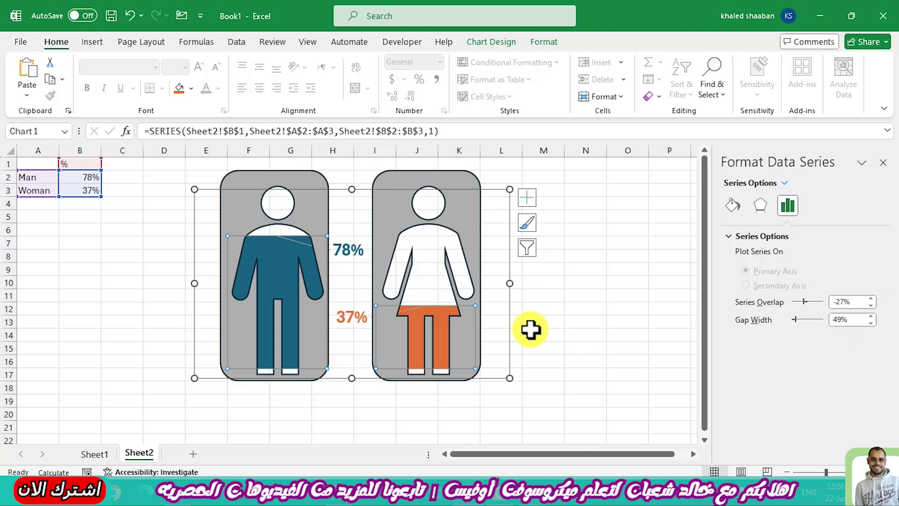
pyautogui.moveTo(499, 192); pyautogui.dragTo(496, 196)
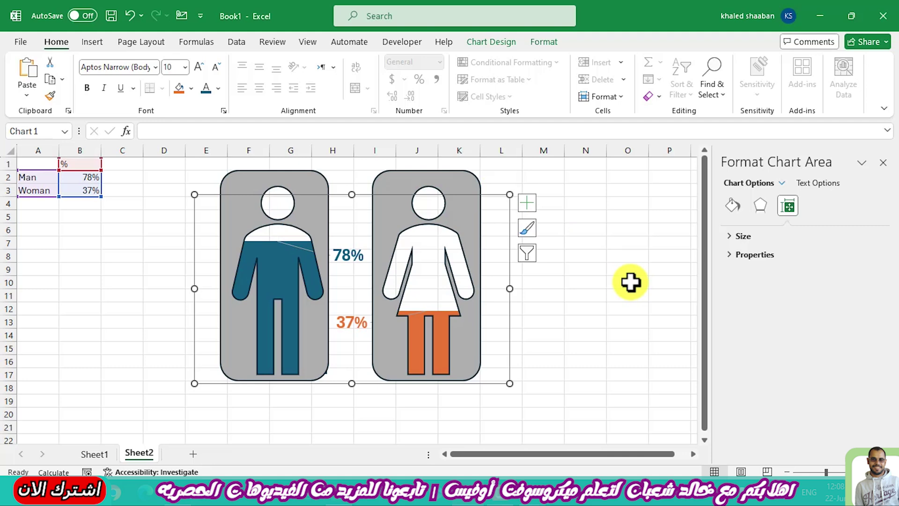
pyautogui.moveTo(350, 195); pyautogui.dragTo(352, 166)
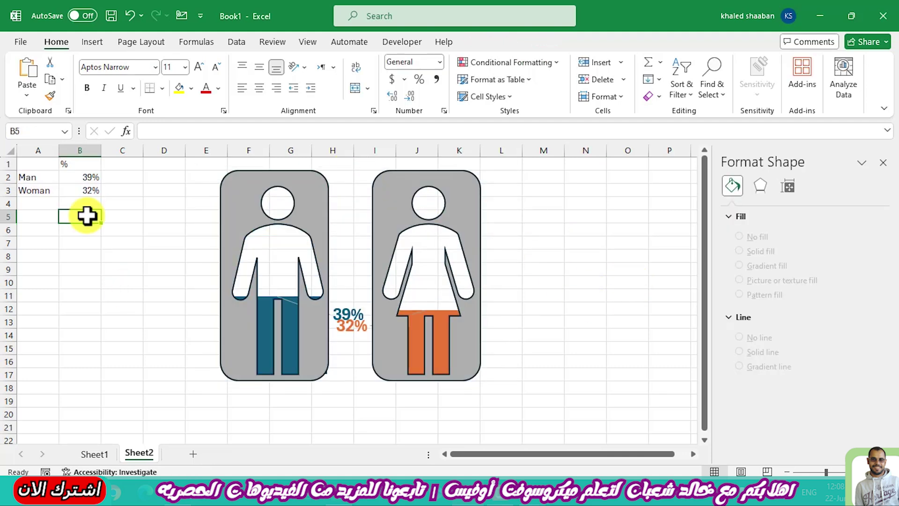
# Recalculate the random percentages four times with F9, watching both figures refill
pyautogui.press('F9')
pyautogui.press('F9')
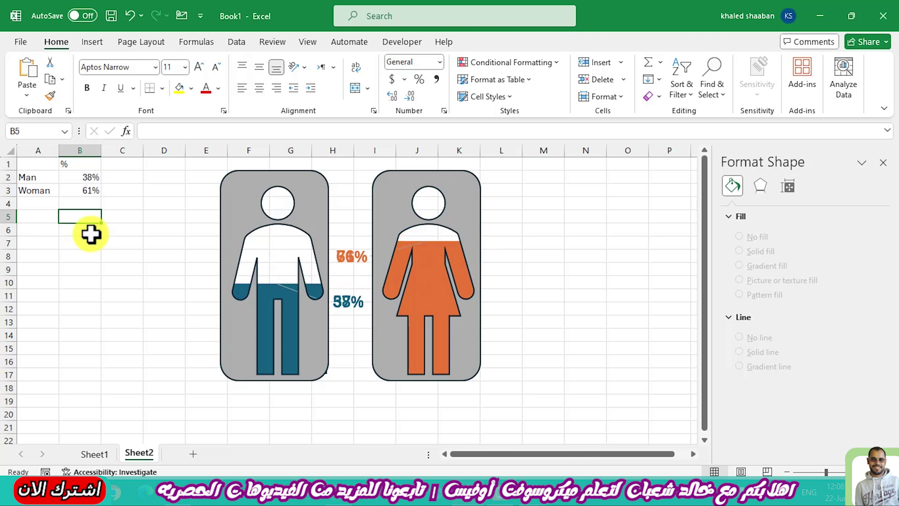
pyautogui.press('F9')
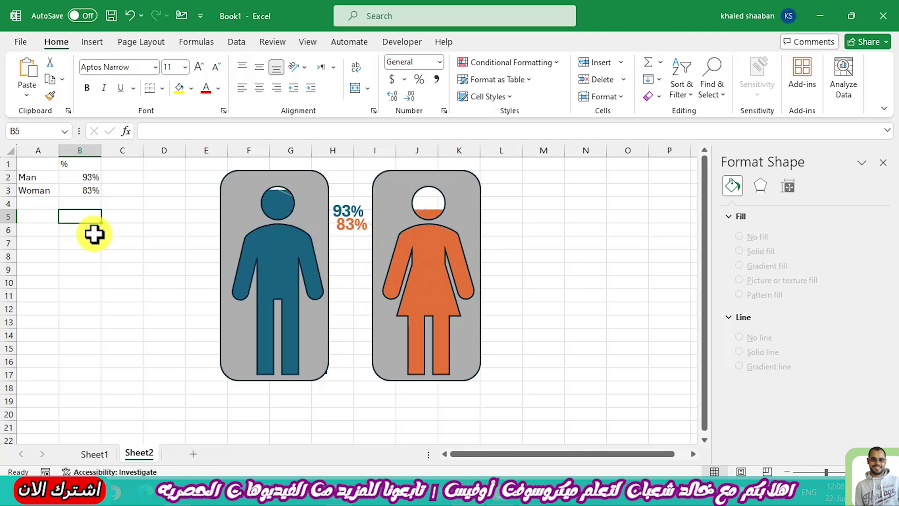
pyautogui.press('F9')
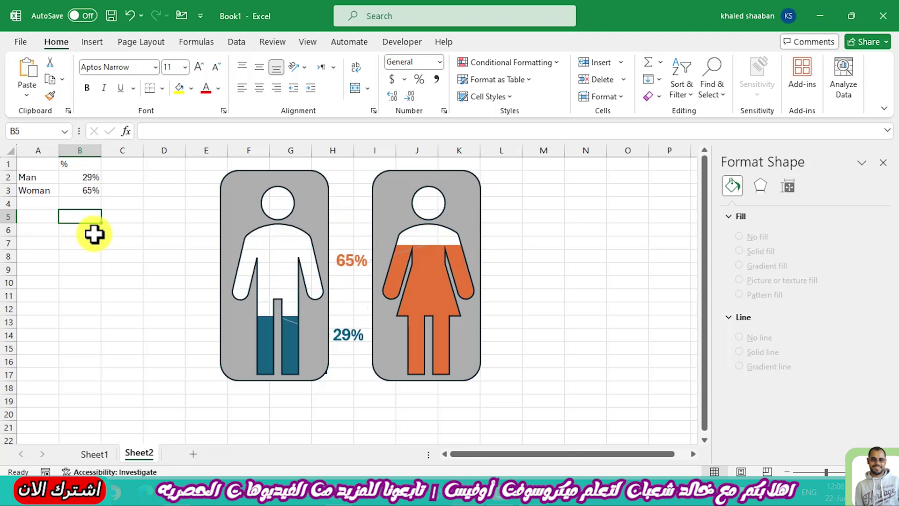
pyautogui.press('F9')
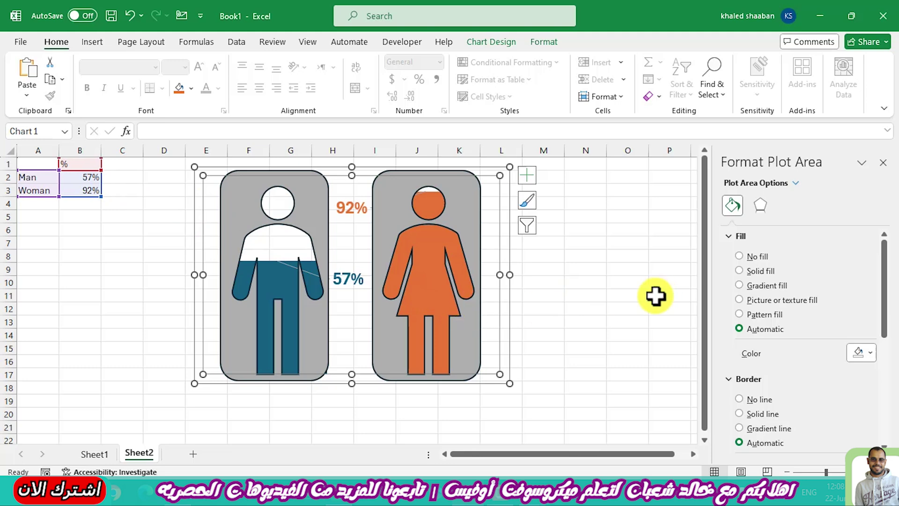